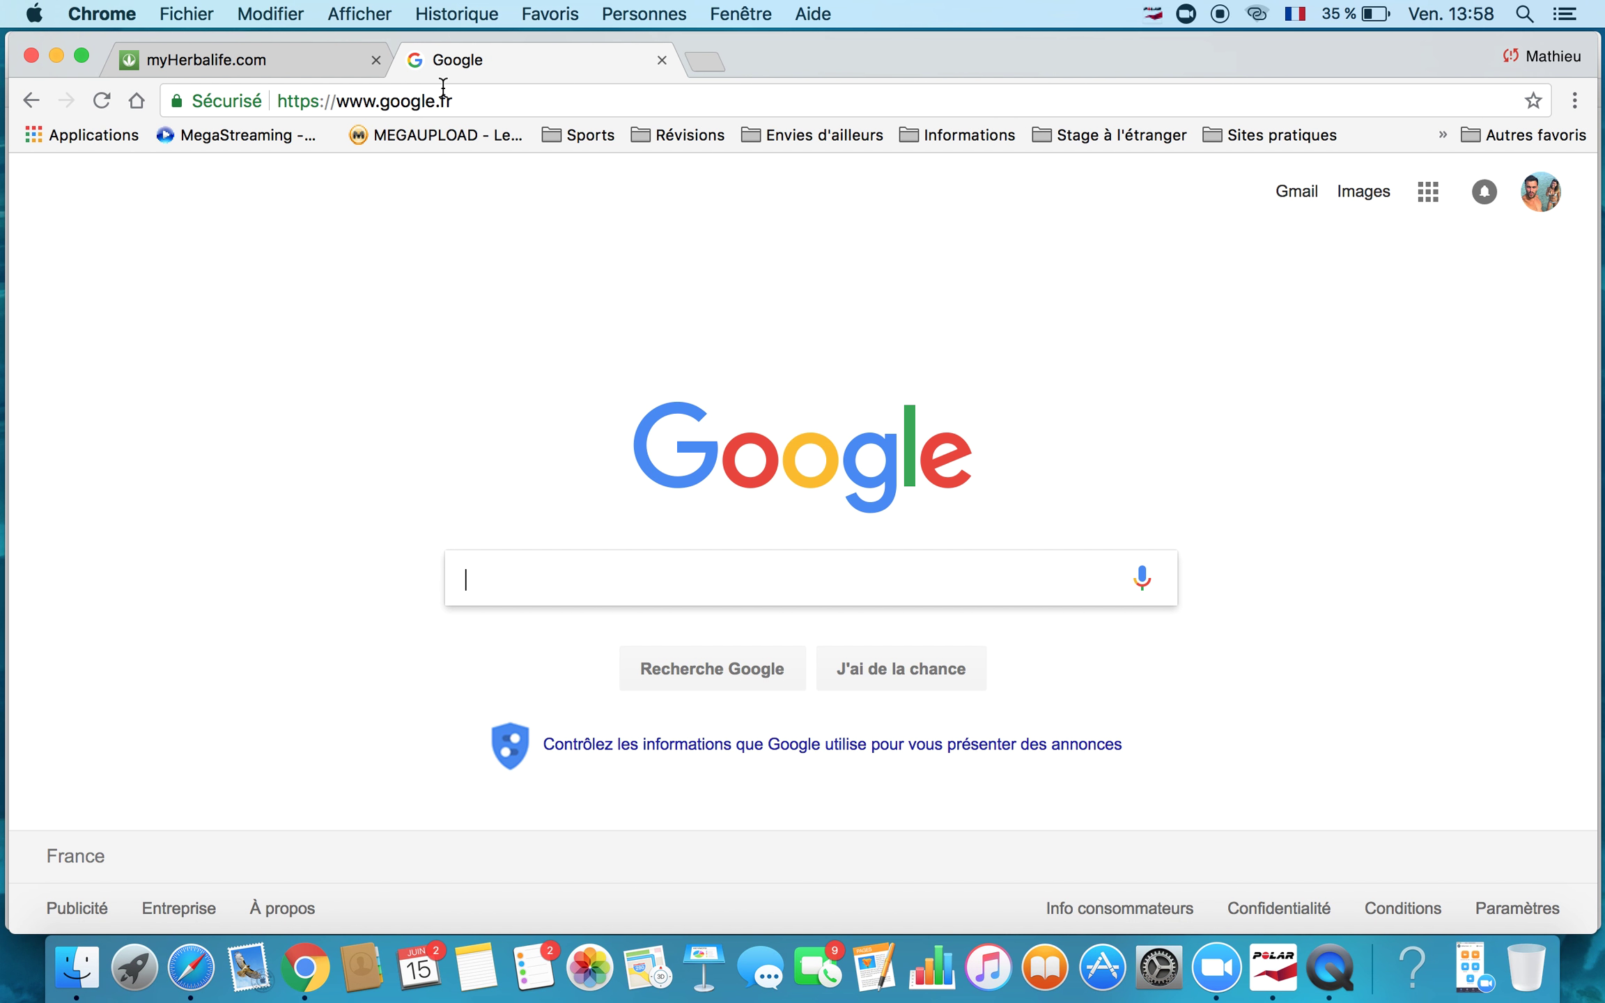
# Search Google for myherbalife.fr.
pyautogui.click(511, 590)
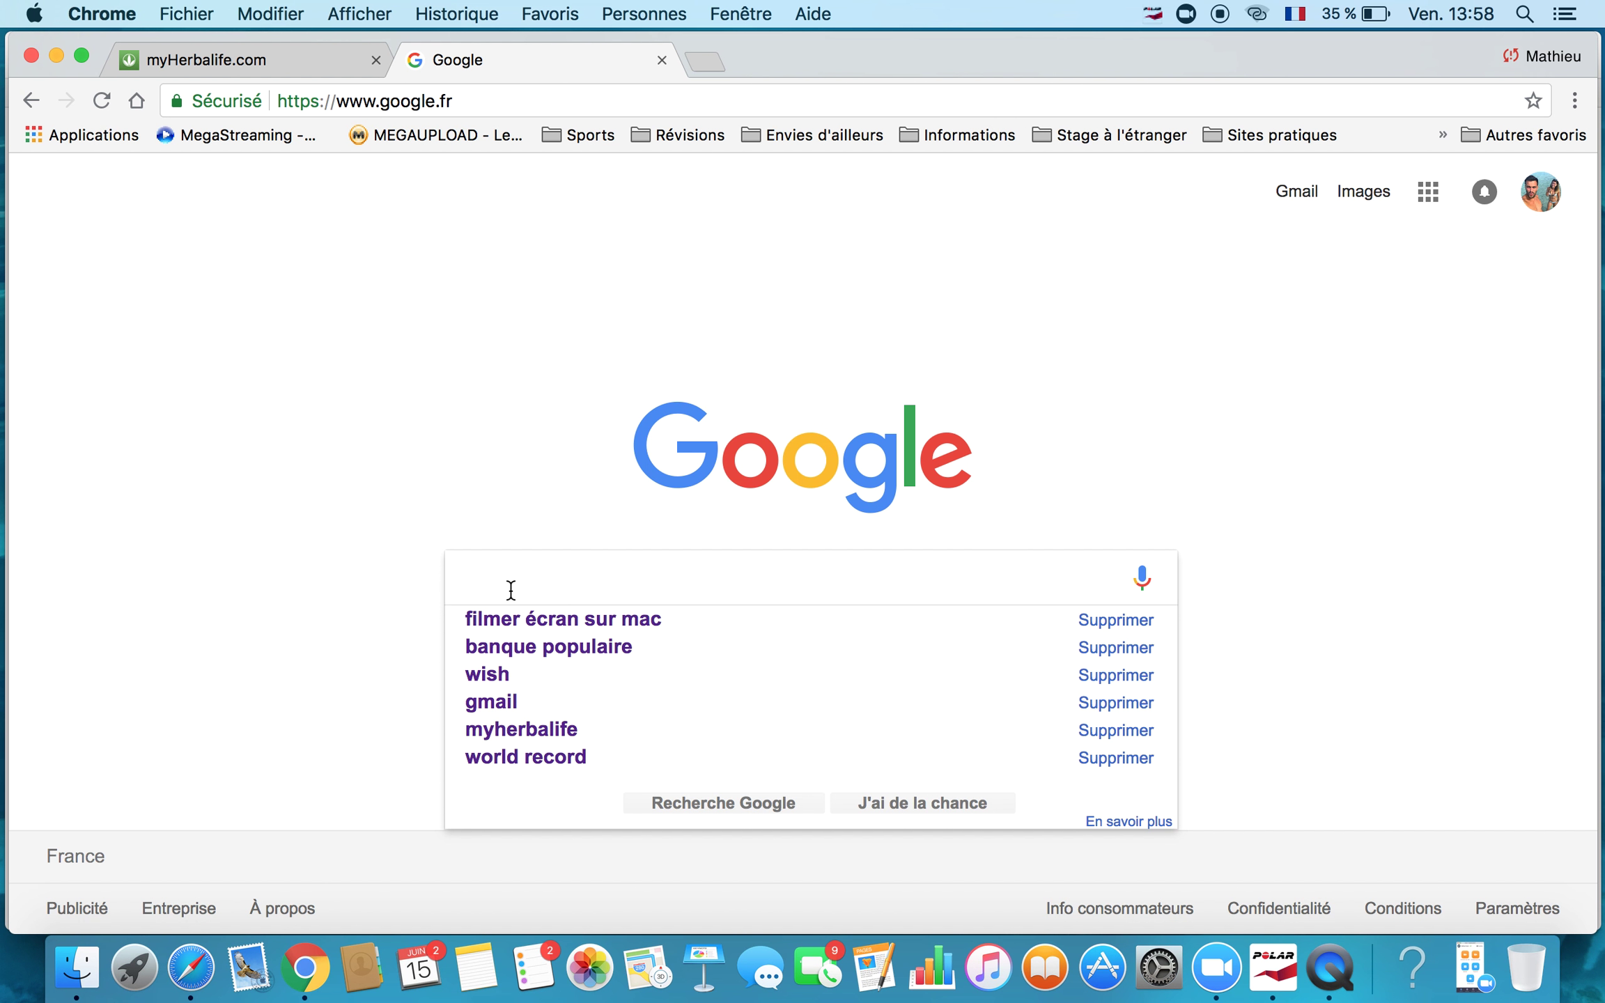
pyautogui.write('m')
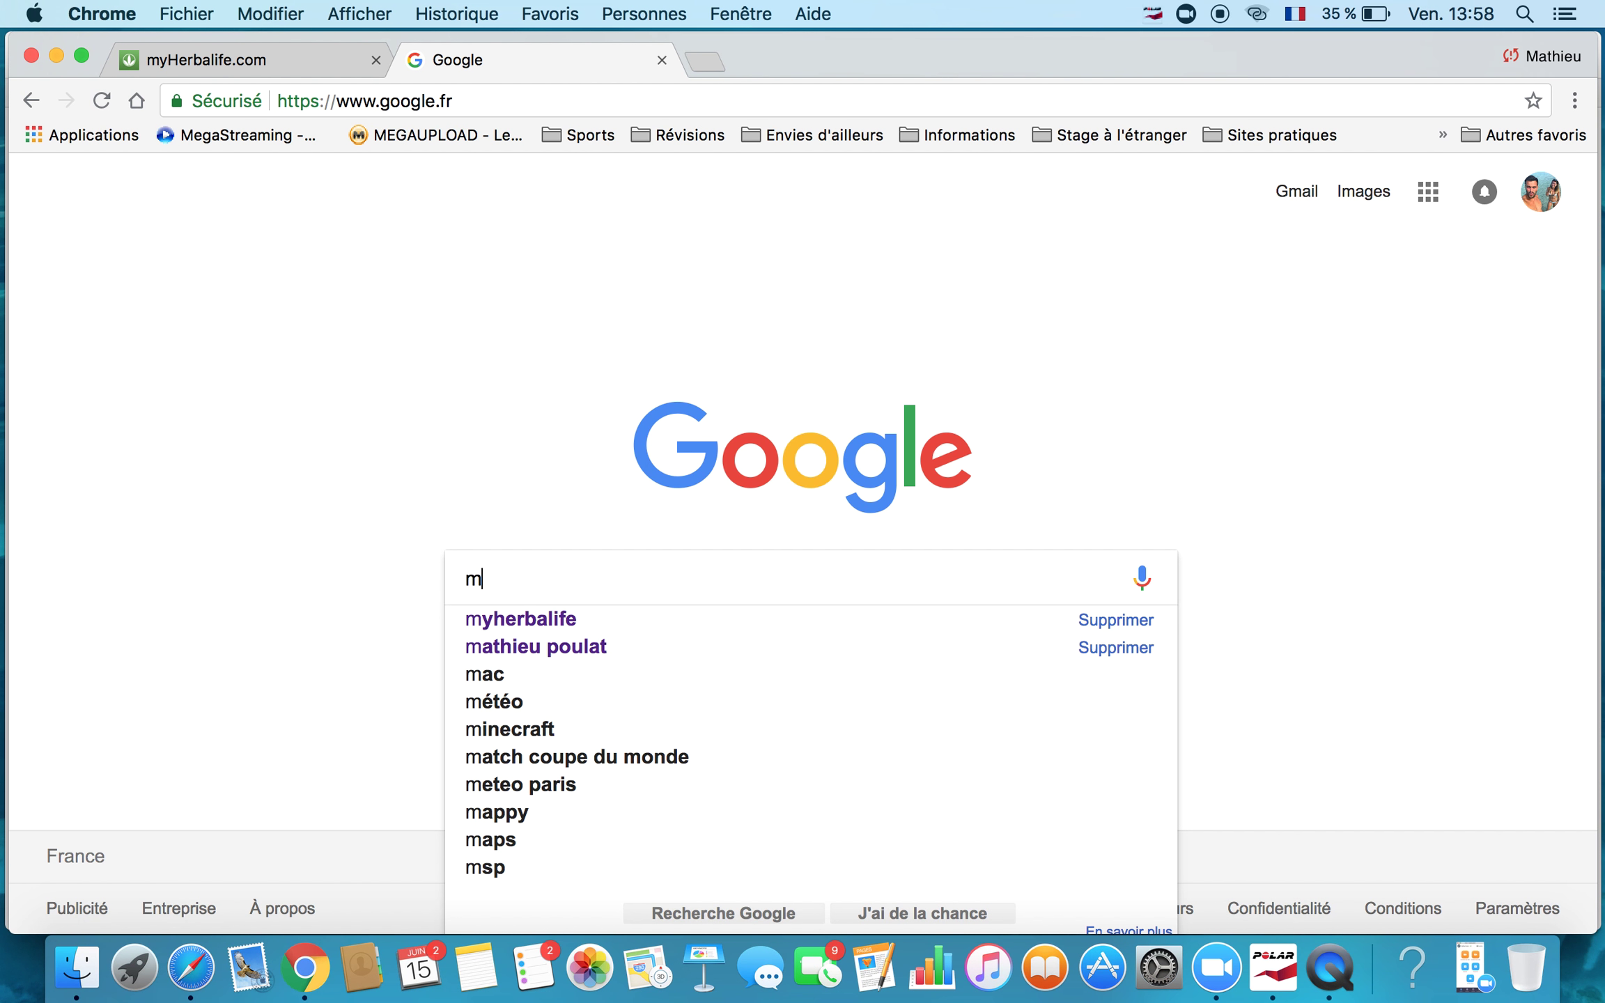
pyautogui.write('yherb')
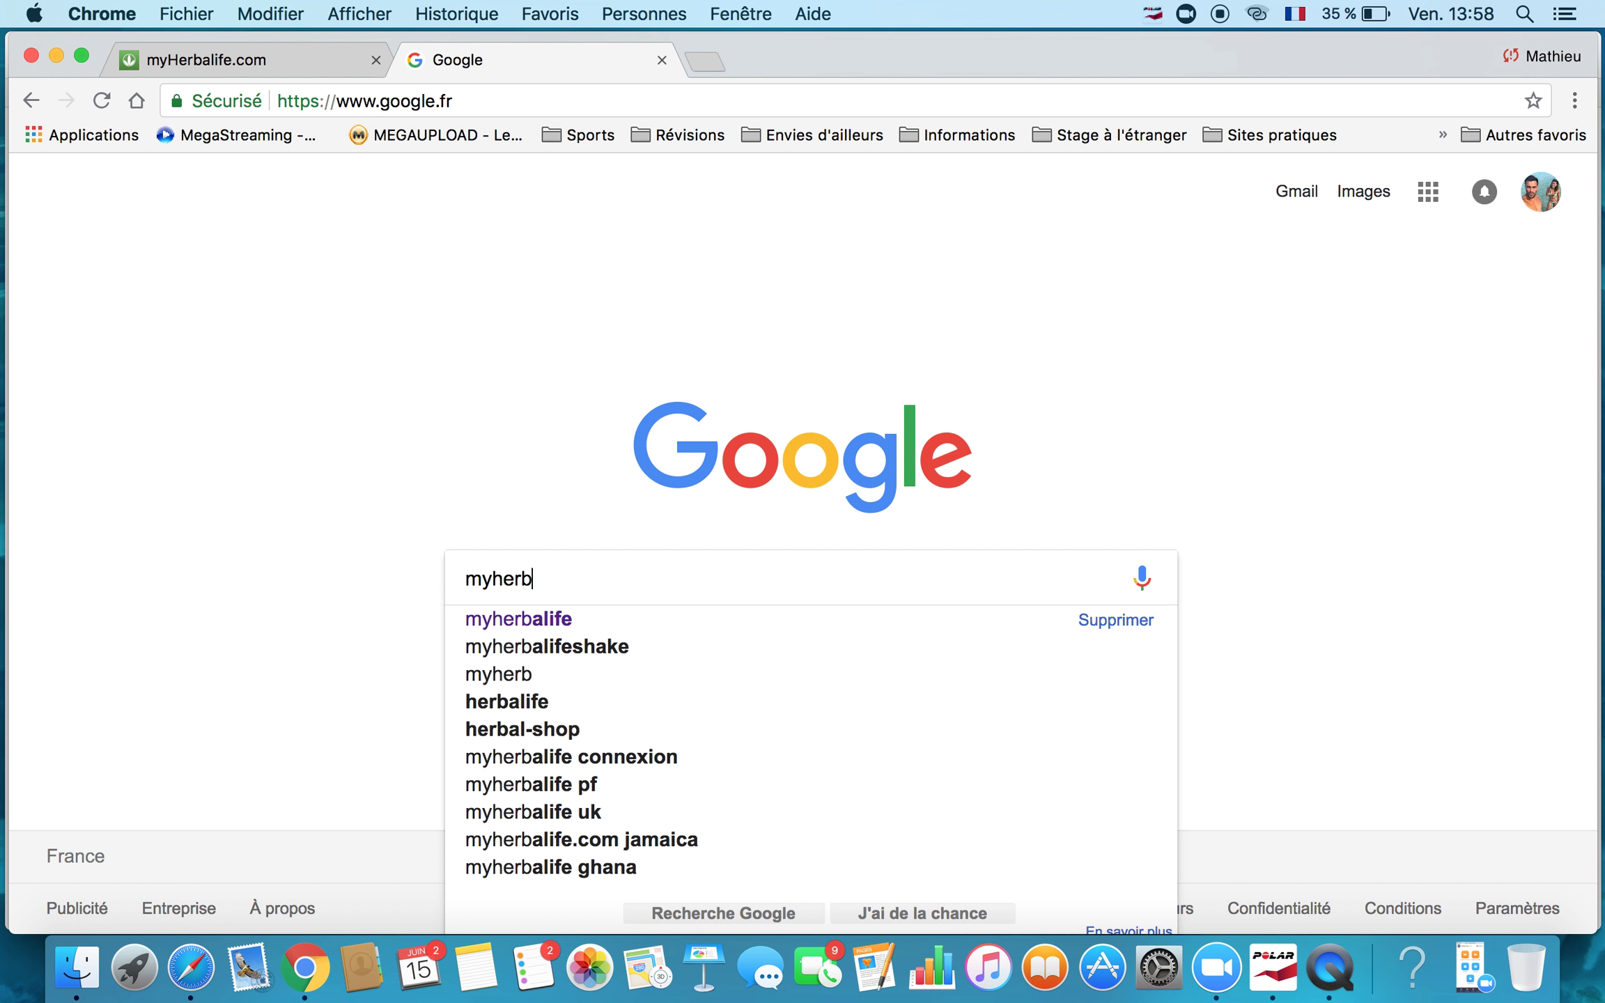
pyautogui.write('alife.fr')
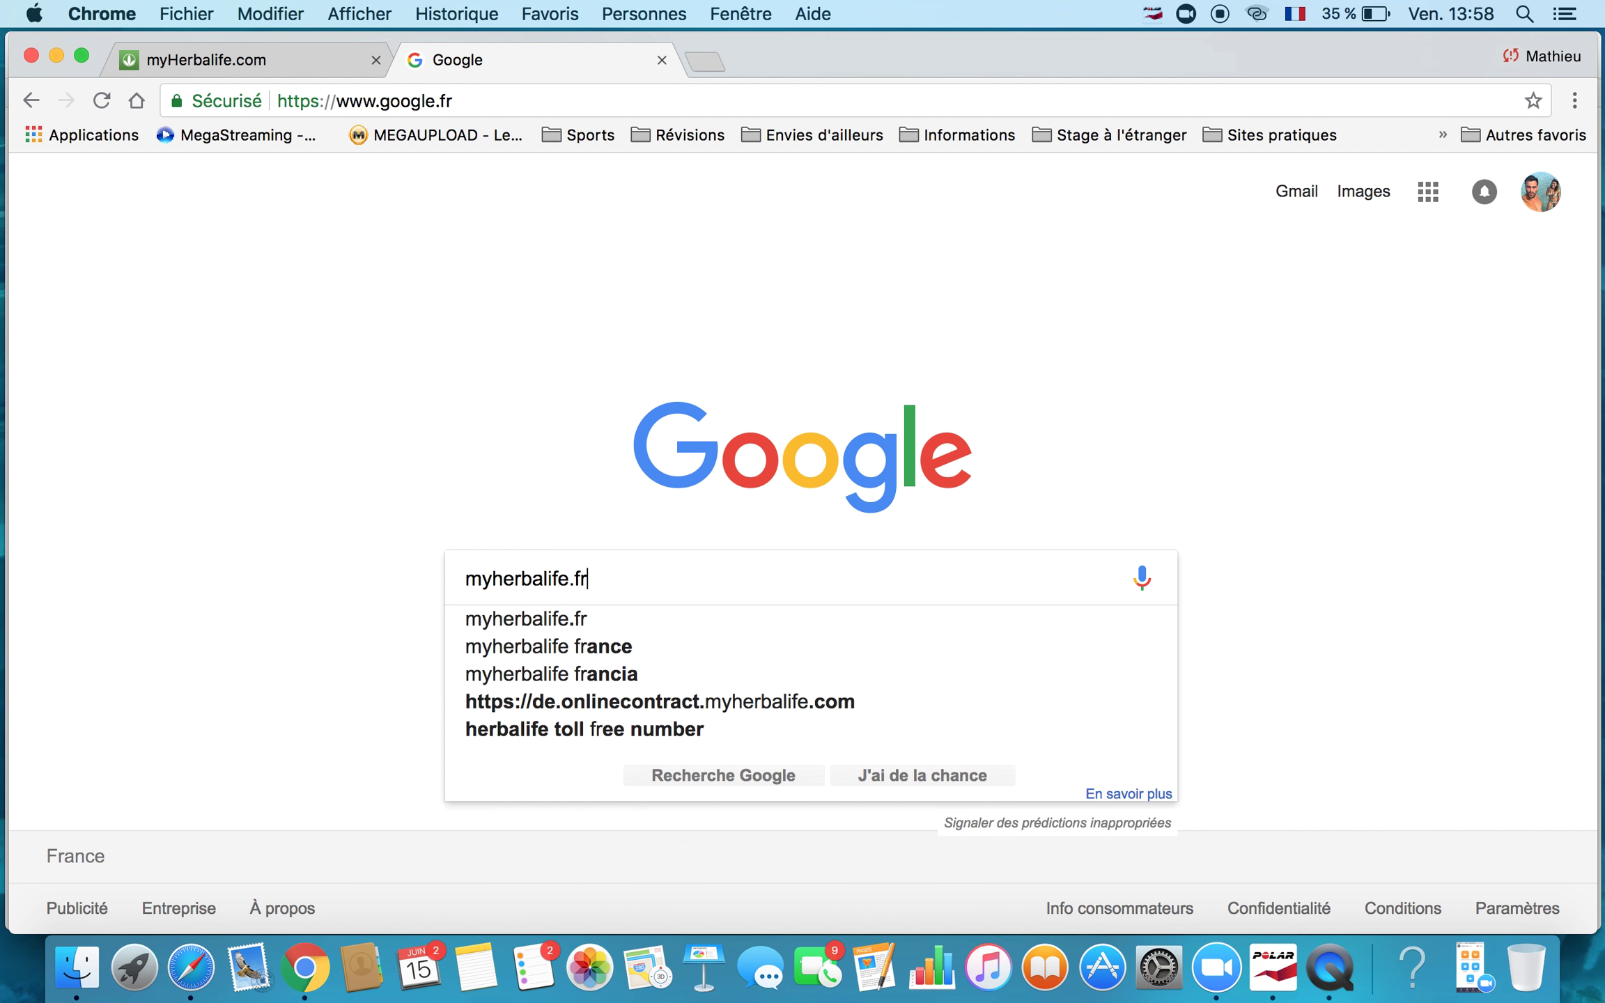
pyautogui.press('Return')
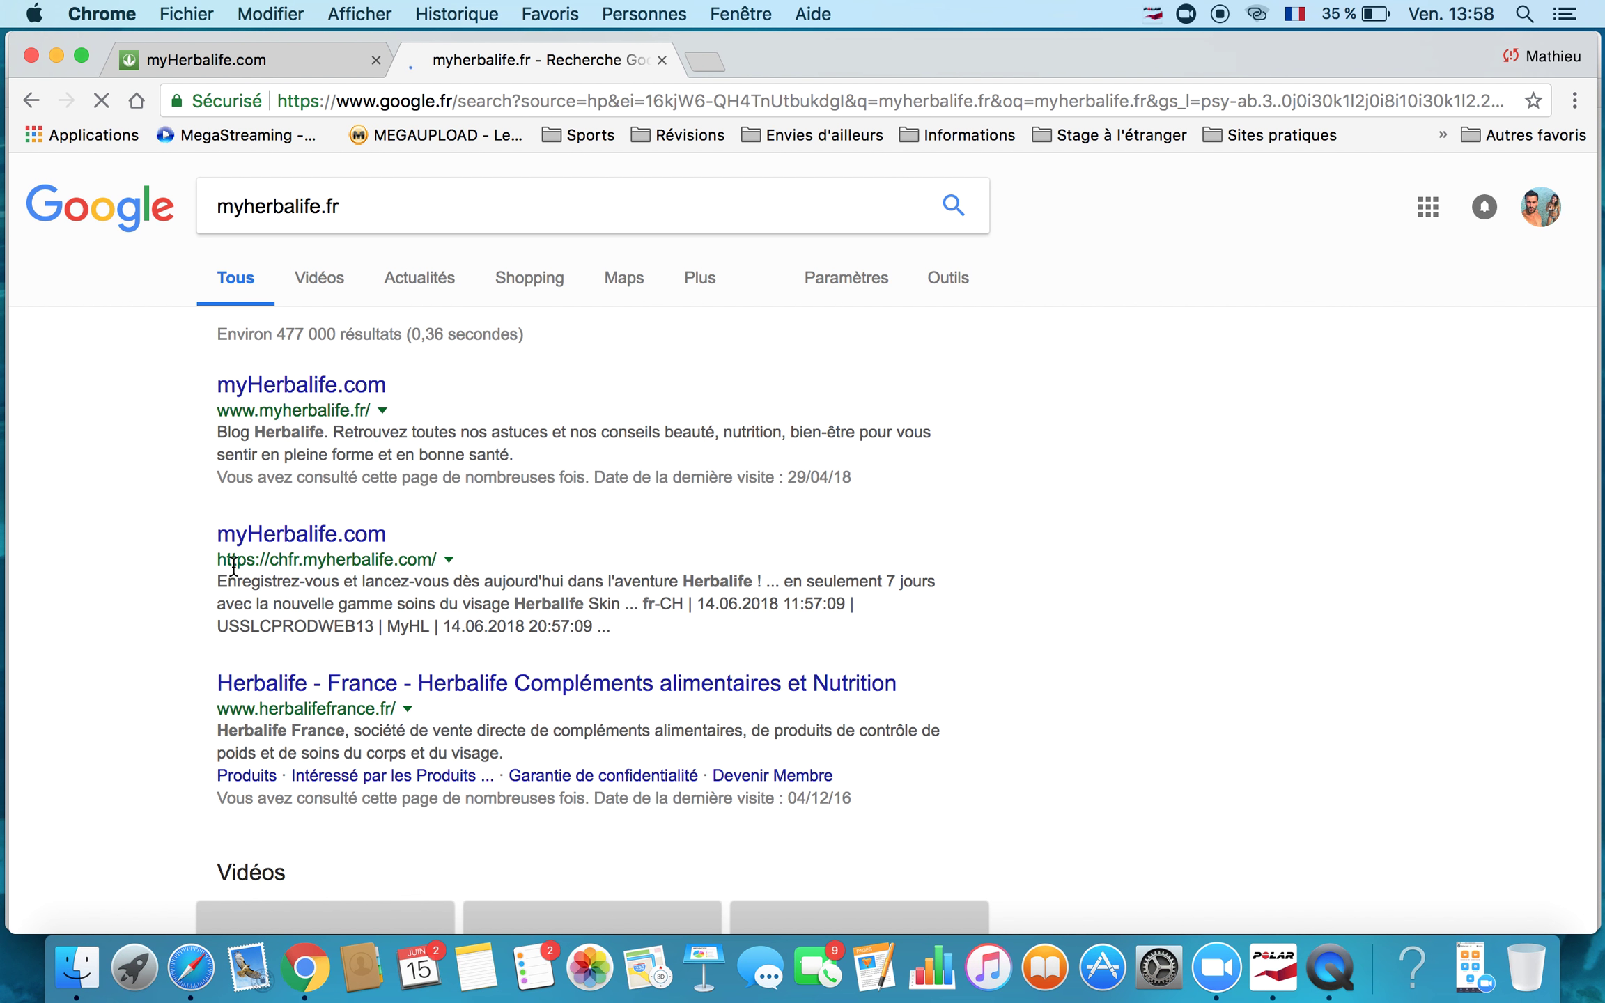
# Open the myherbalife.fr result and start the 'S'enregistrer en ligne' registration under Devenir Membre.
pyautogui.click(311, 390)
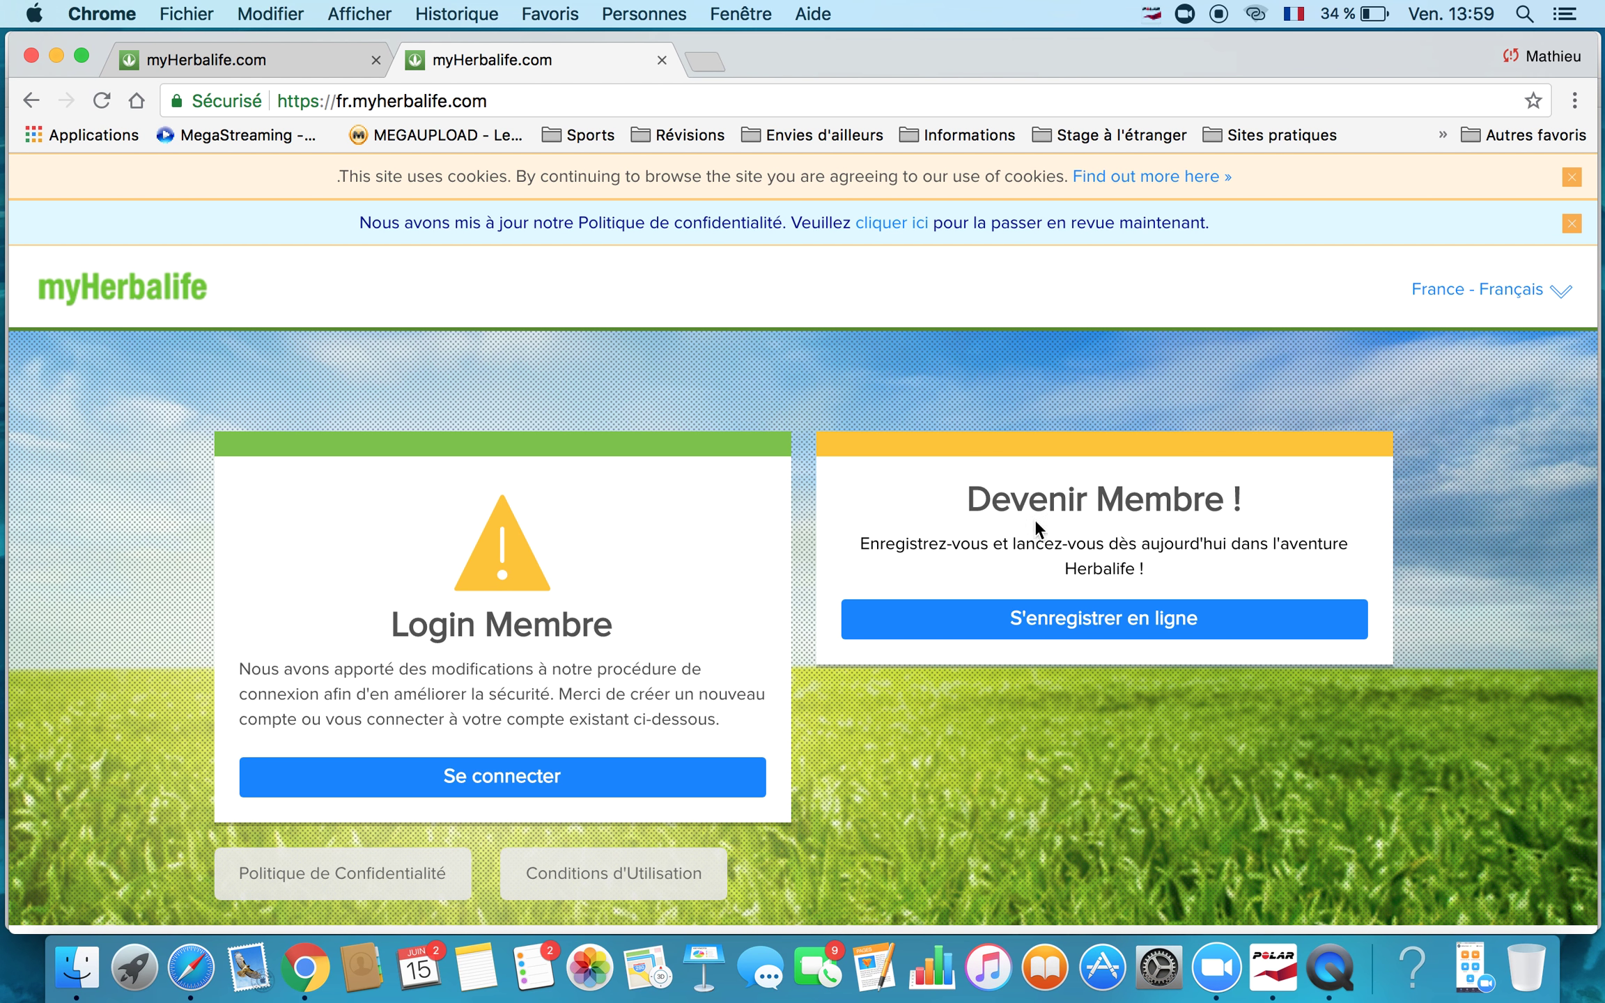
pyautogui.click(1107, 627)
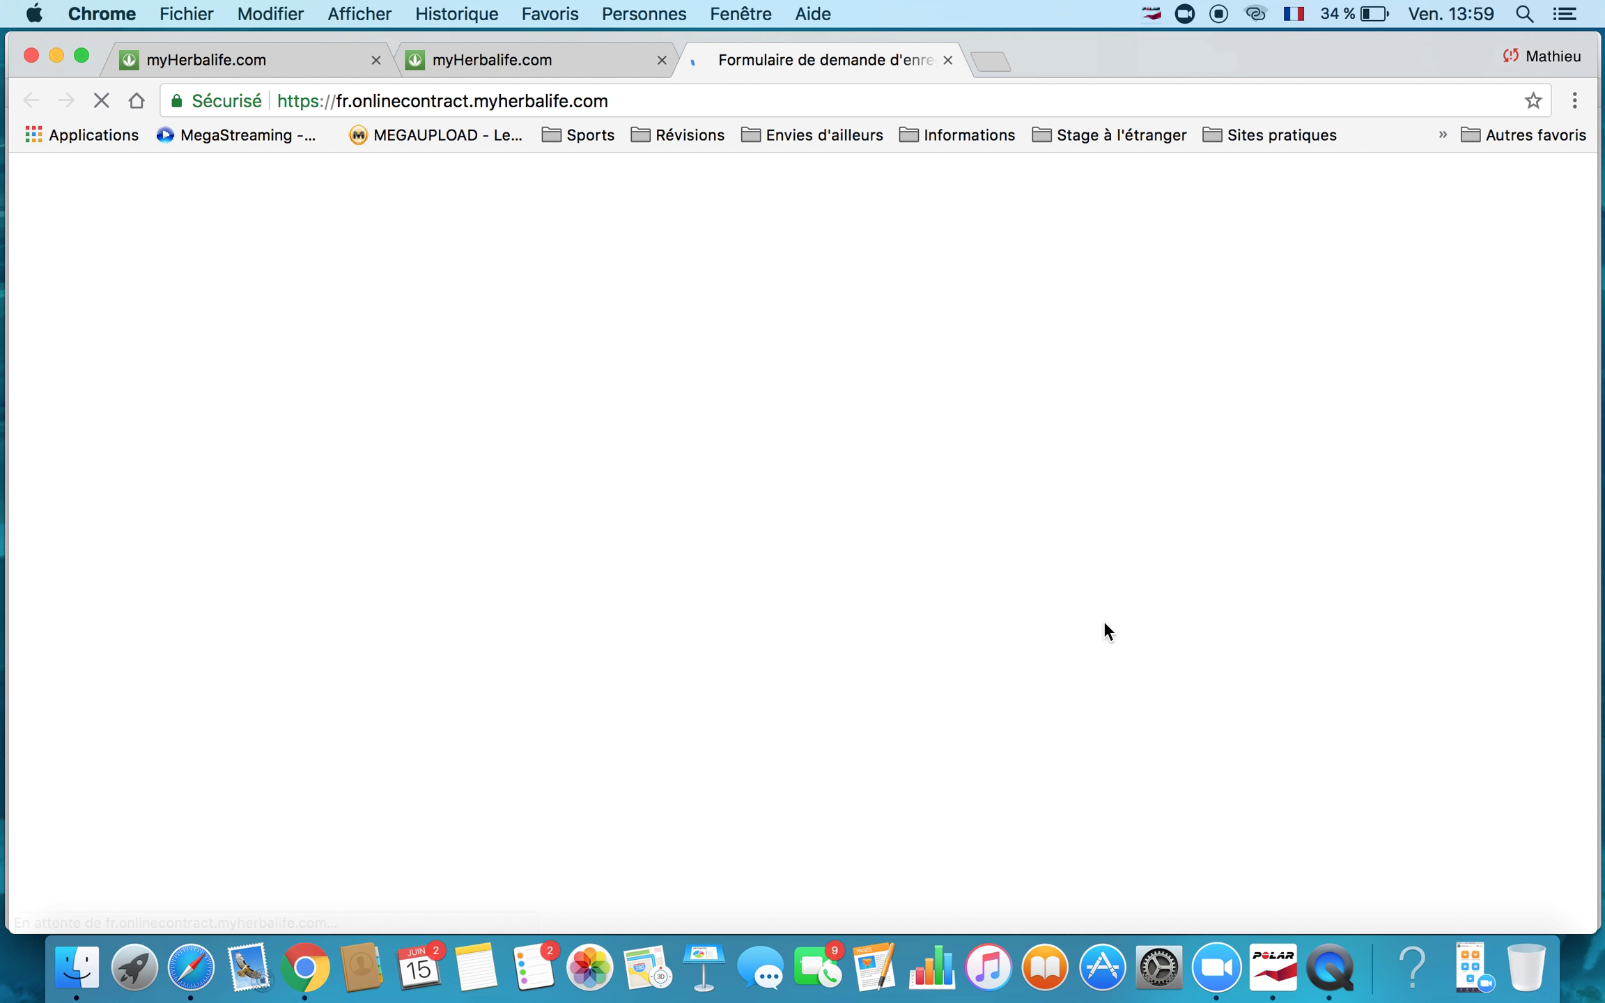
# Read down the welcome and Gold Standard guarantees page, then begin the application with COMMENÇONS.
pyautogui.scroll(-3, 1345, 528)
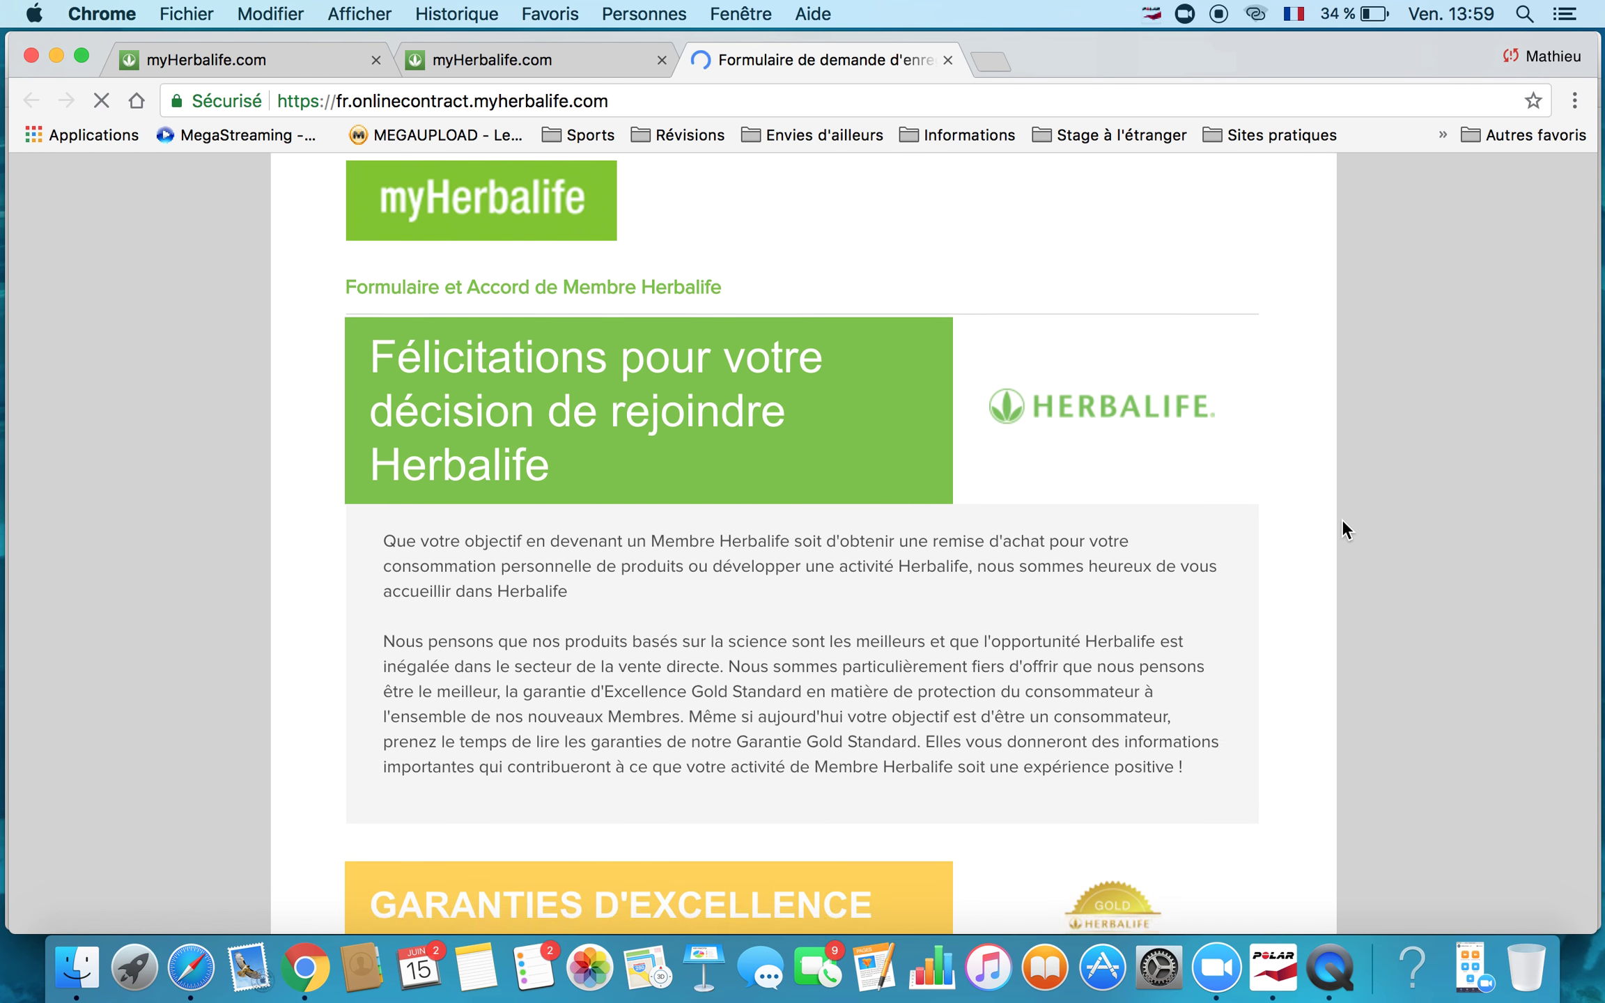
pyautogui.scroll(-5, 1342, 521)
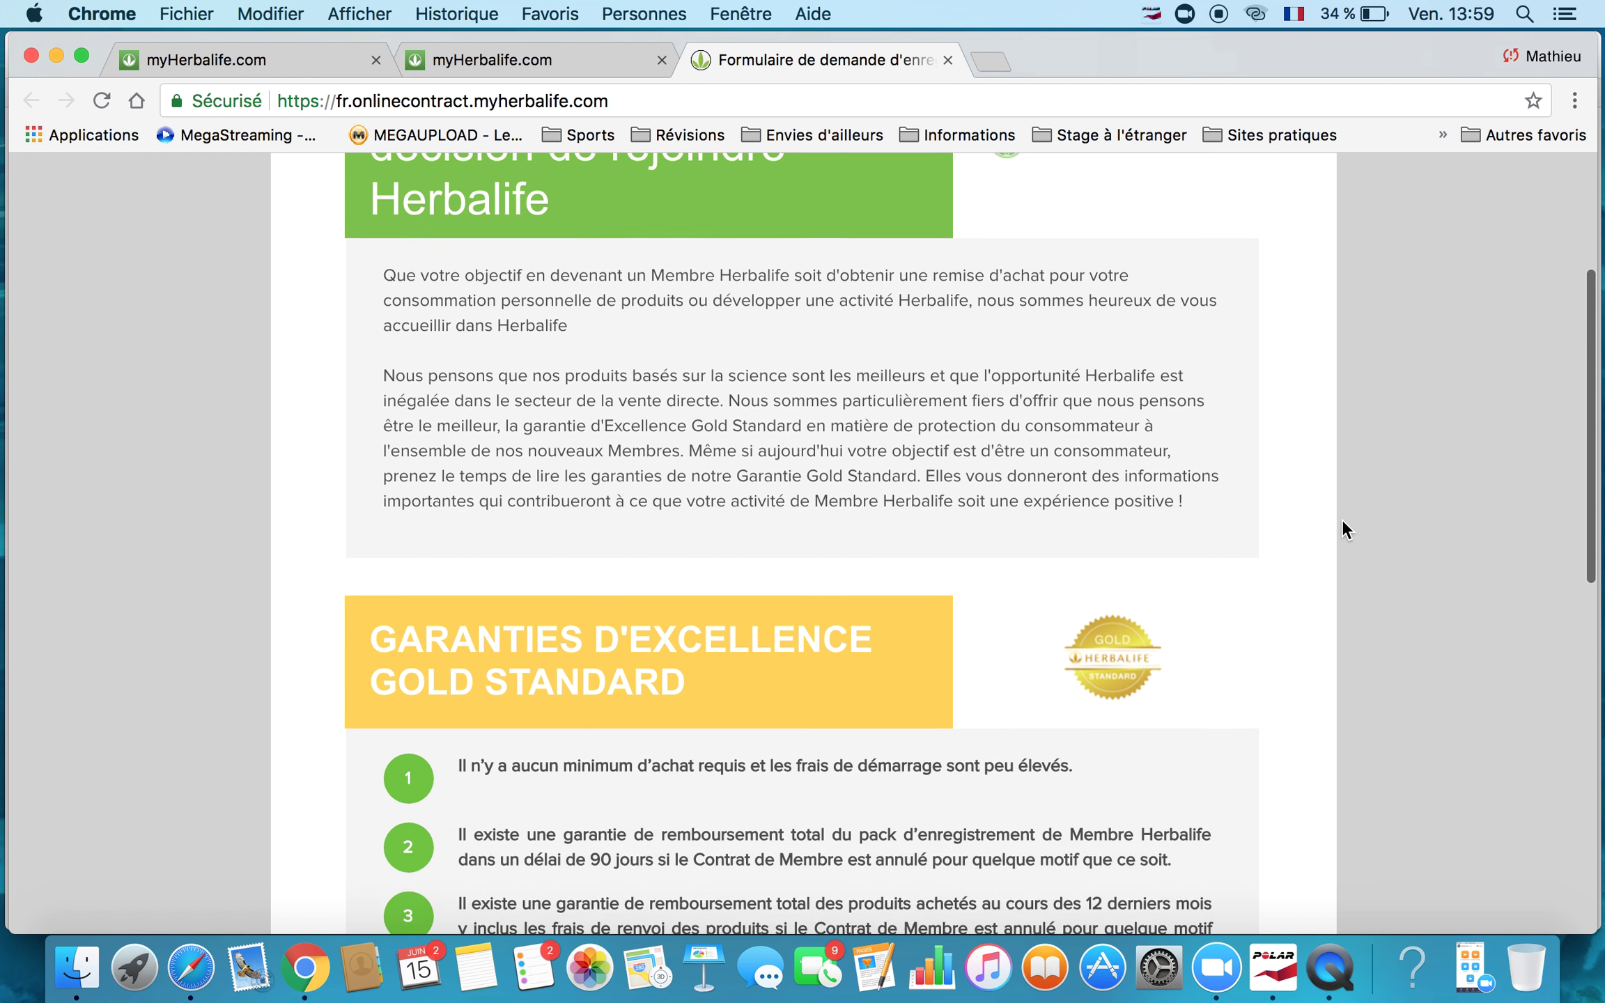
pyautogui.scroll(-5, 1342, 519)
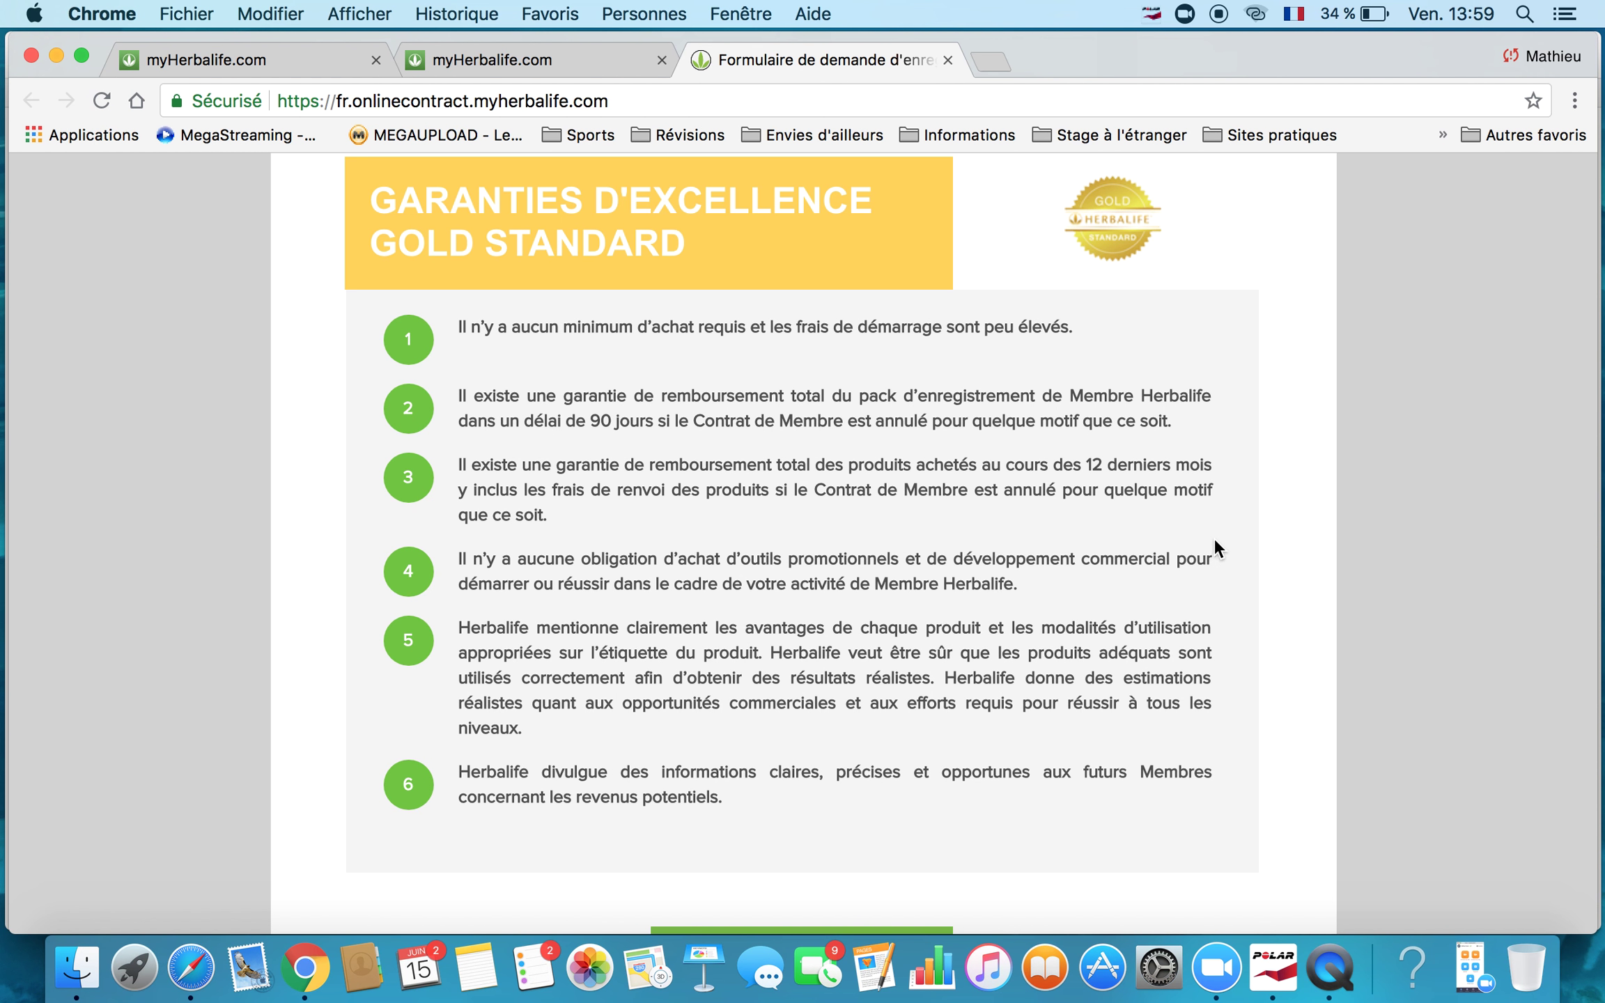
pyautogui.scroll(-6, 1293, 568)
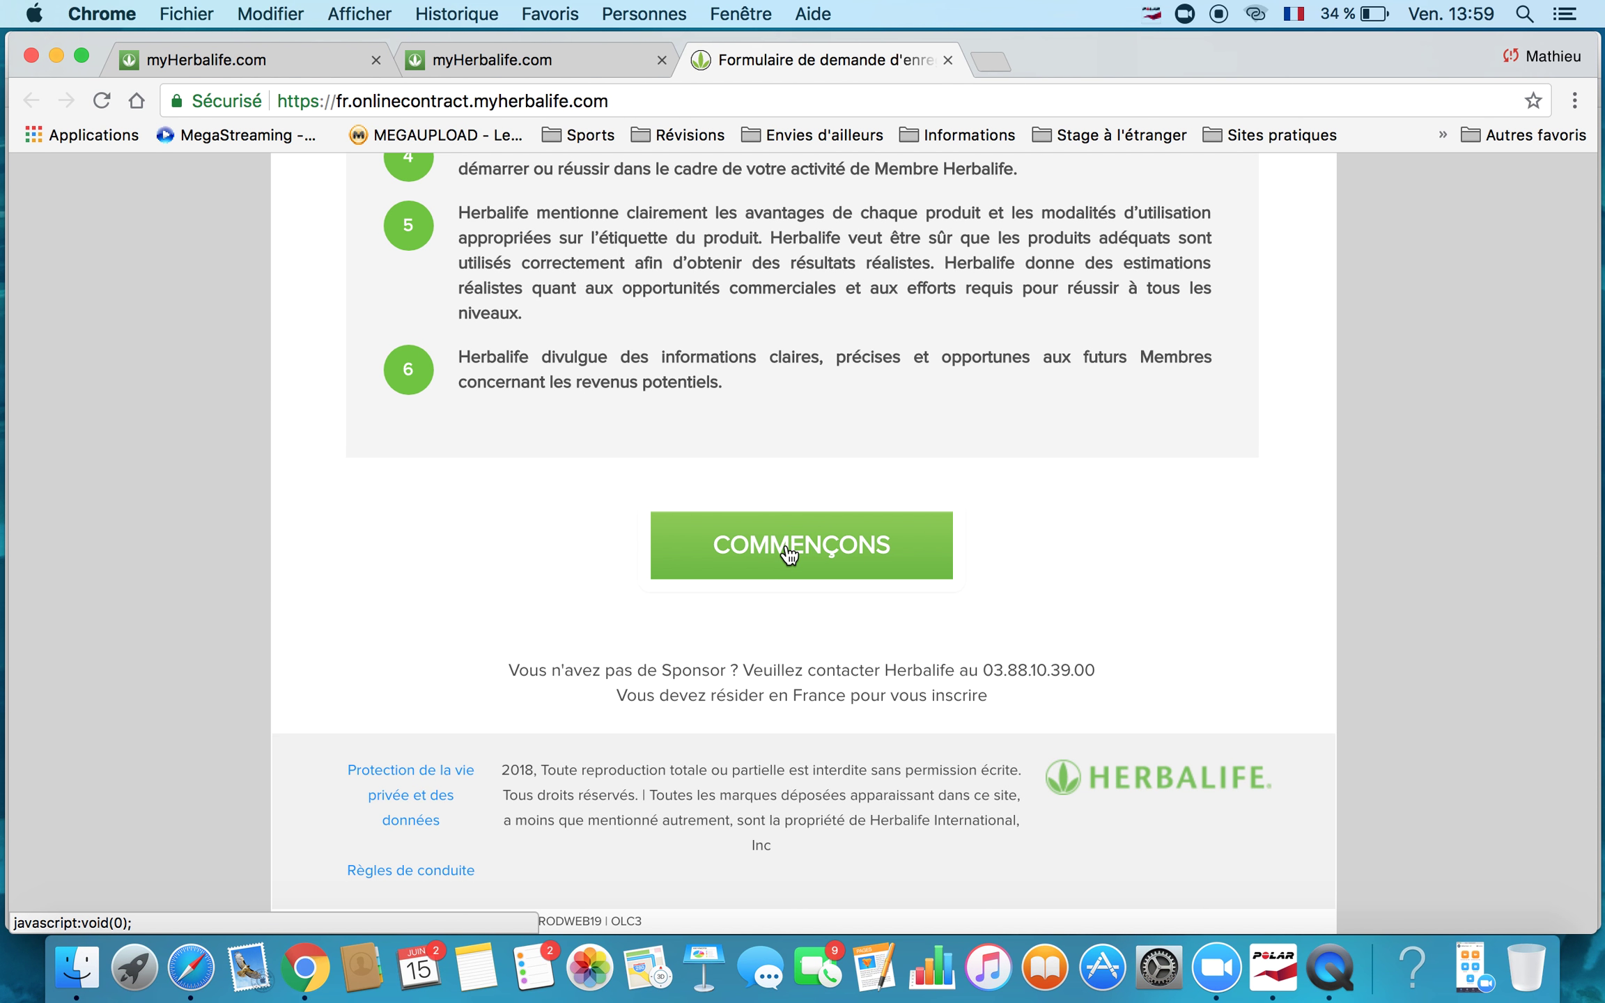
pyautogui.click(790, 556)
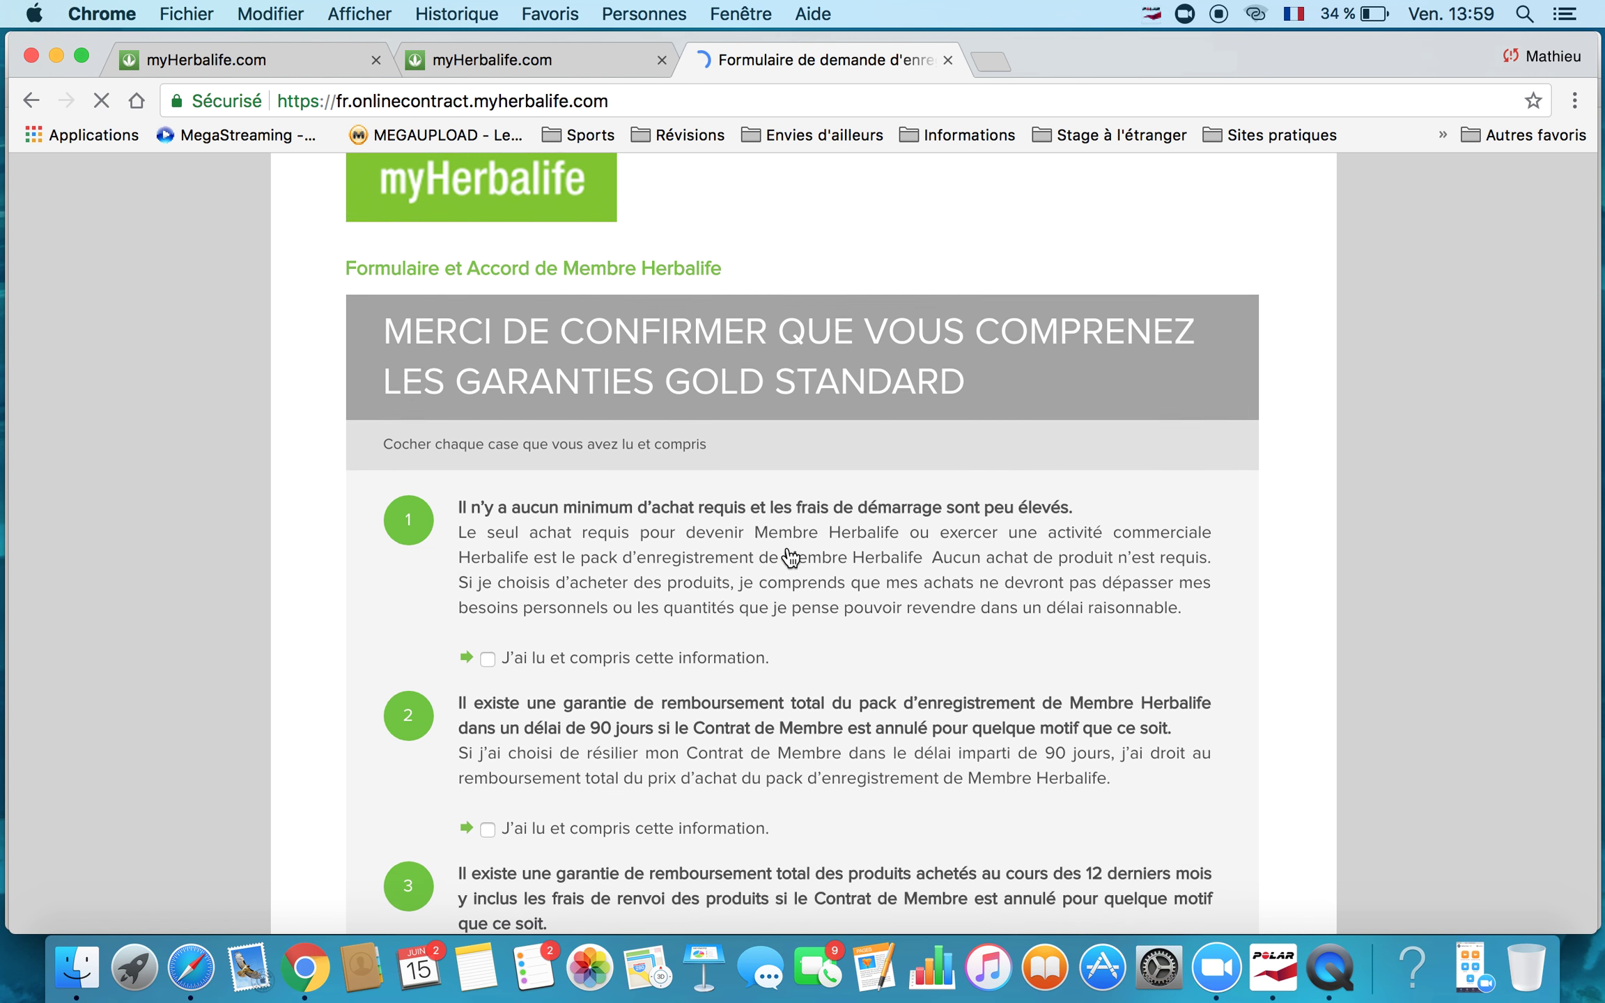
# Tick 'J'ai lu et compris cette information' for all five Gold Standard guarantees.
pyautogui.scroll(-3, 790, 557)
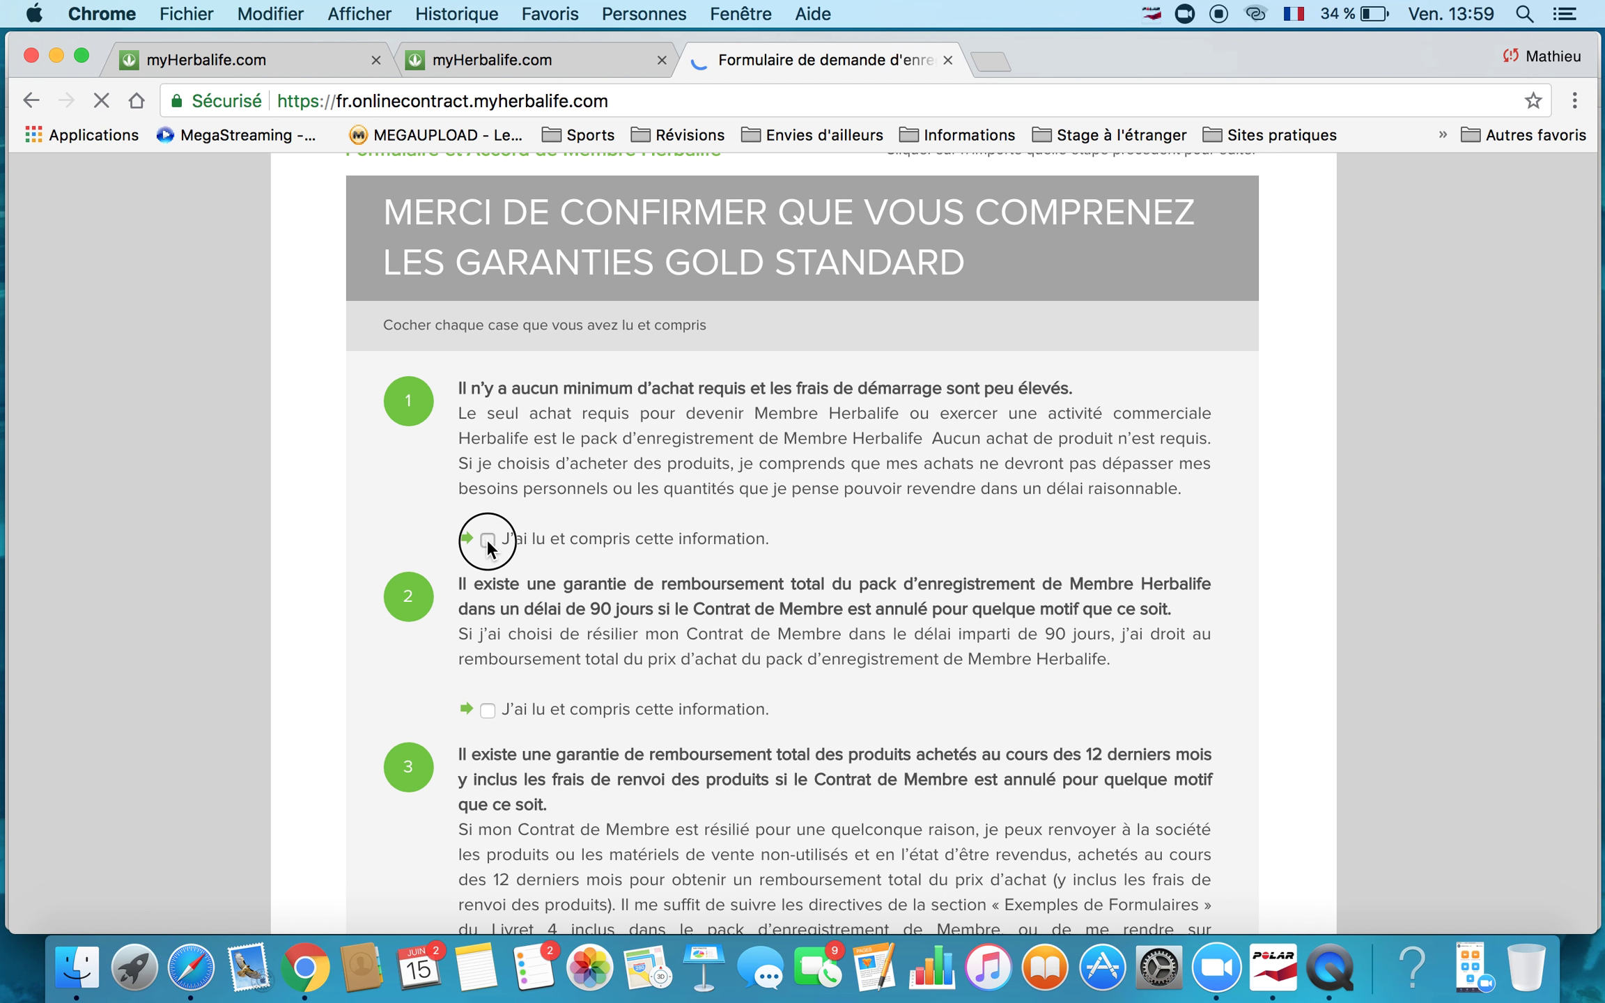
pyautogui.click(487, 538)
pyautogui.scroll(-1, 490, 548)
pyautogui.scroll(-1, 490, 549)
pyautogui.click(489, 588)
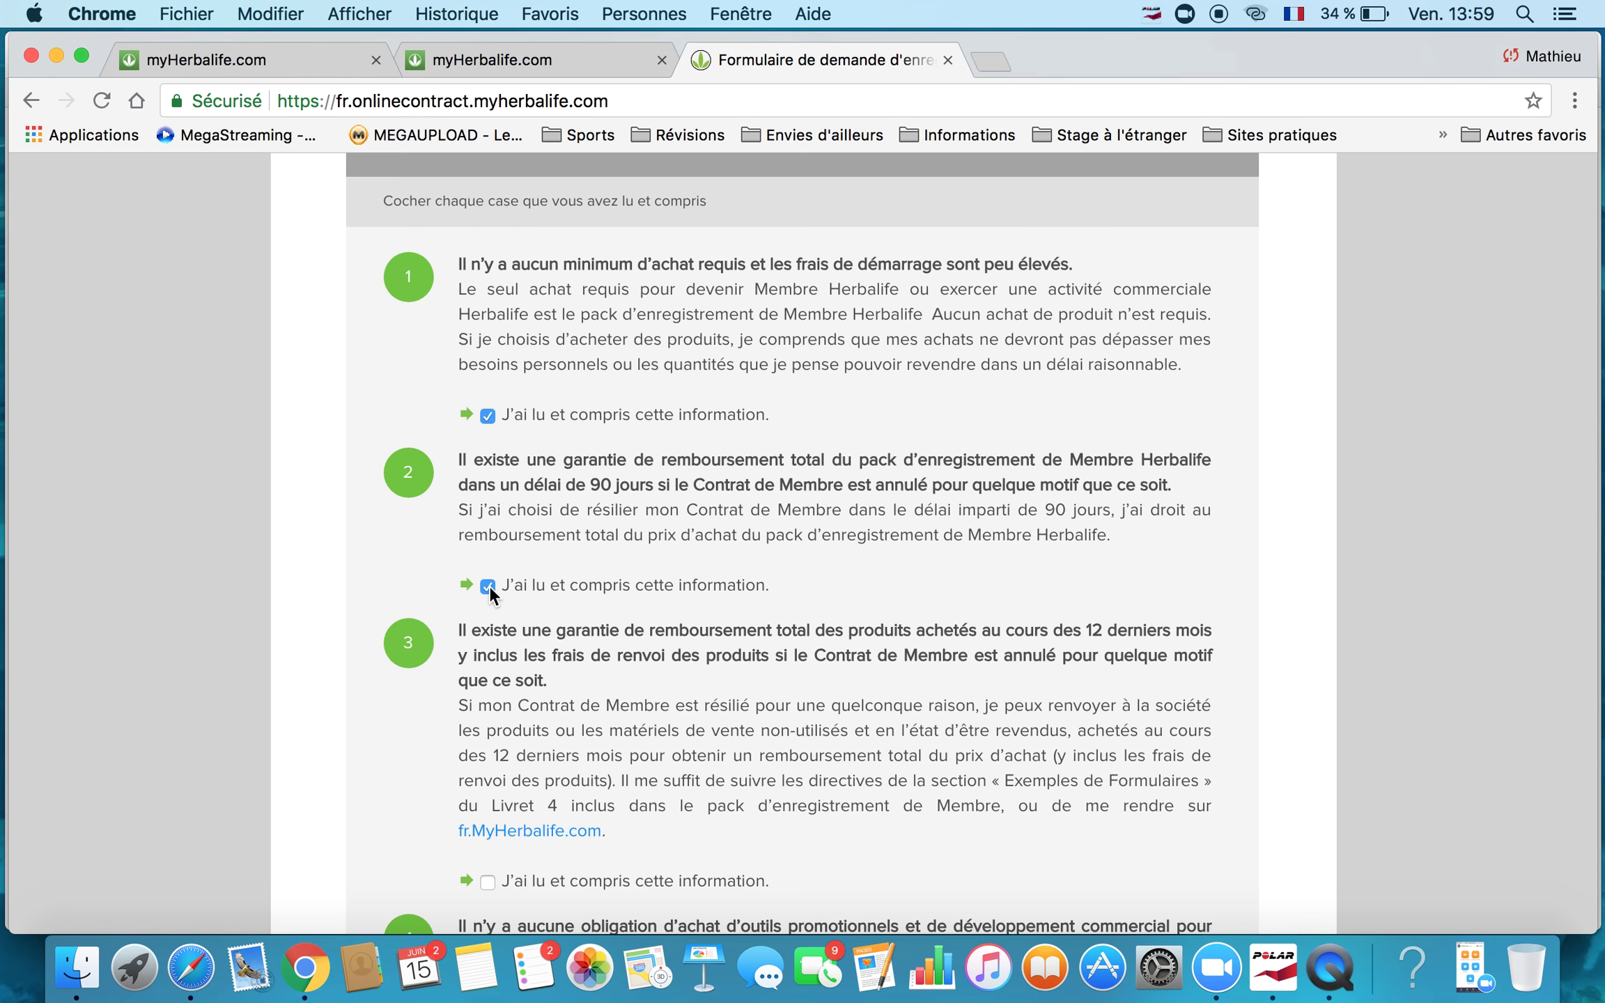
pyautogui.scroll(-4, 489, 586)
pyautogui.click(485, 590)
pyautogui.scroll(-3, 482, 590)
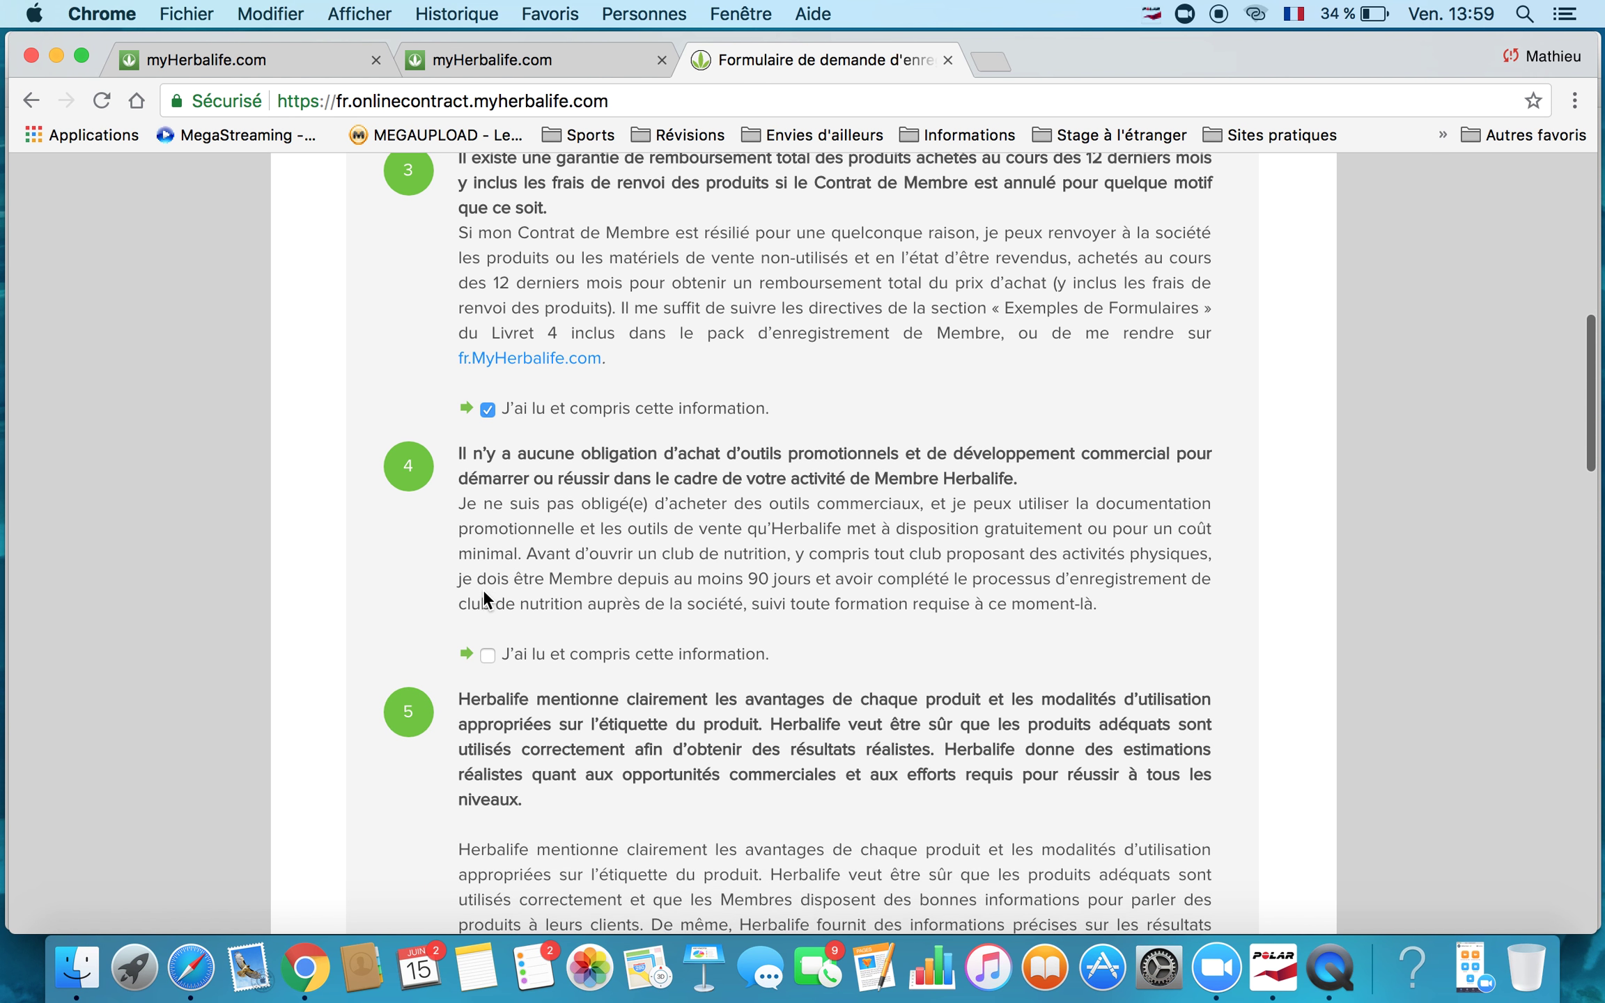
pyautogui.click(489, 662)
pyautogui.scroll(-7, 489, 661)
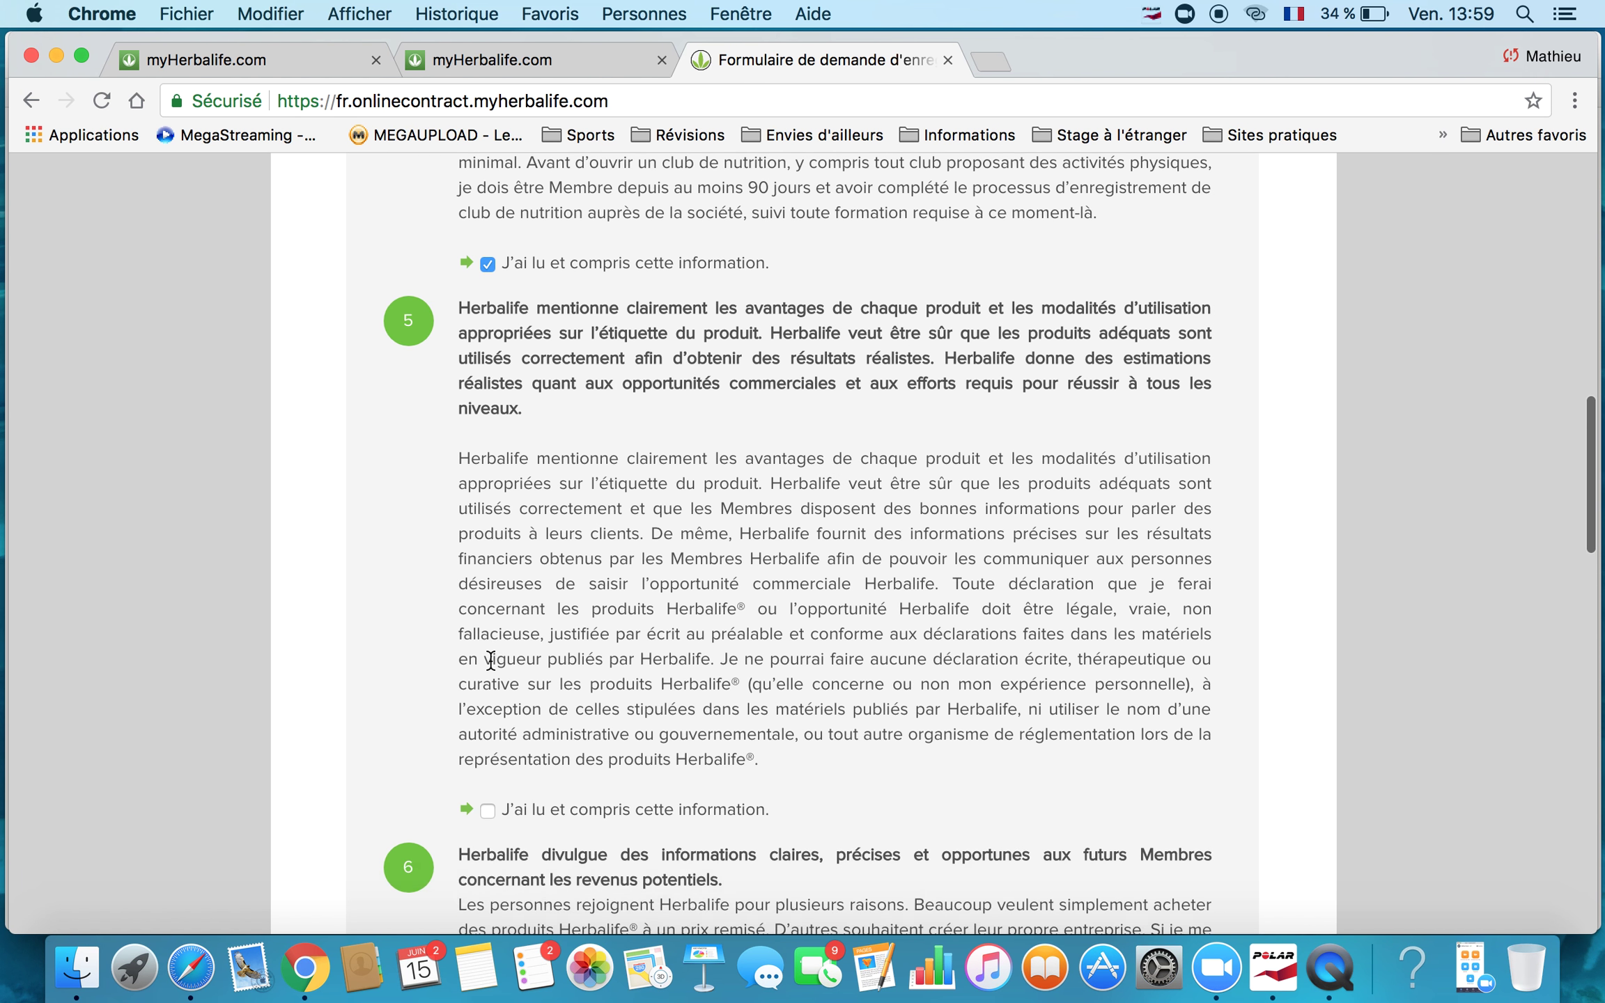
pyautogui.click(489, 673)
# Read the compensation declaration to the end and tick its confirmation checkbox.
pyautogui.scroll(-9, 488, 683)
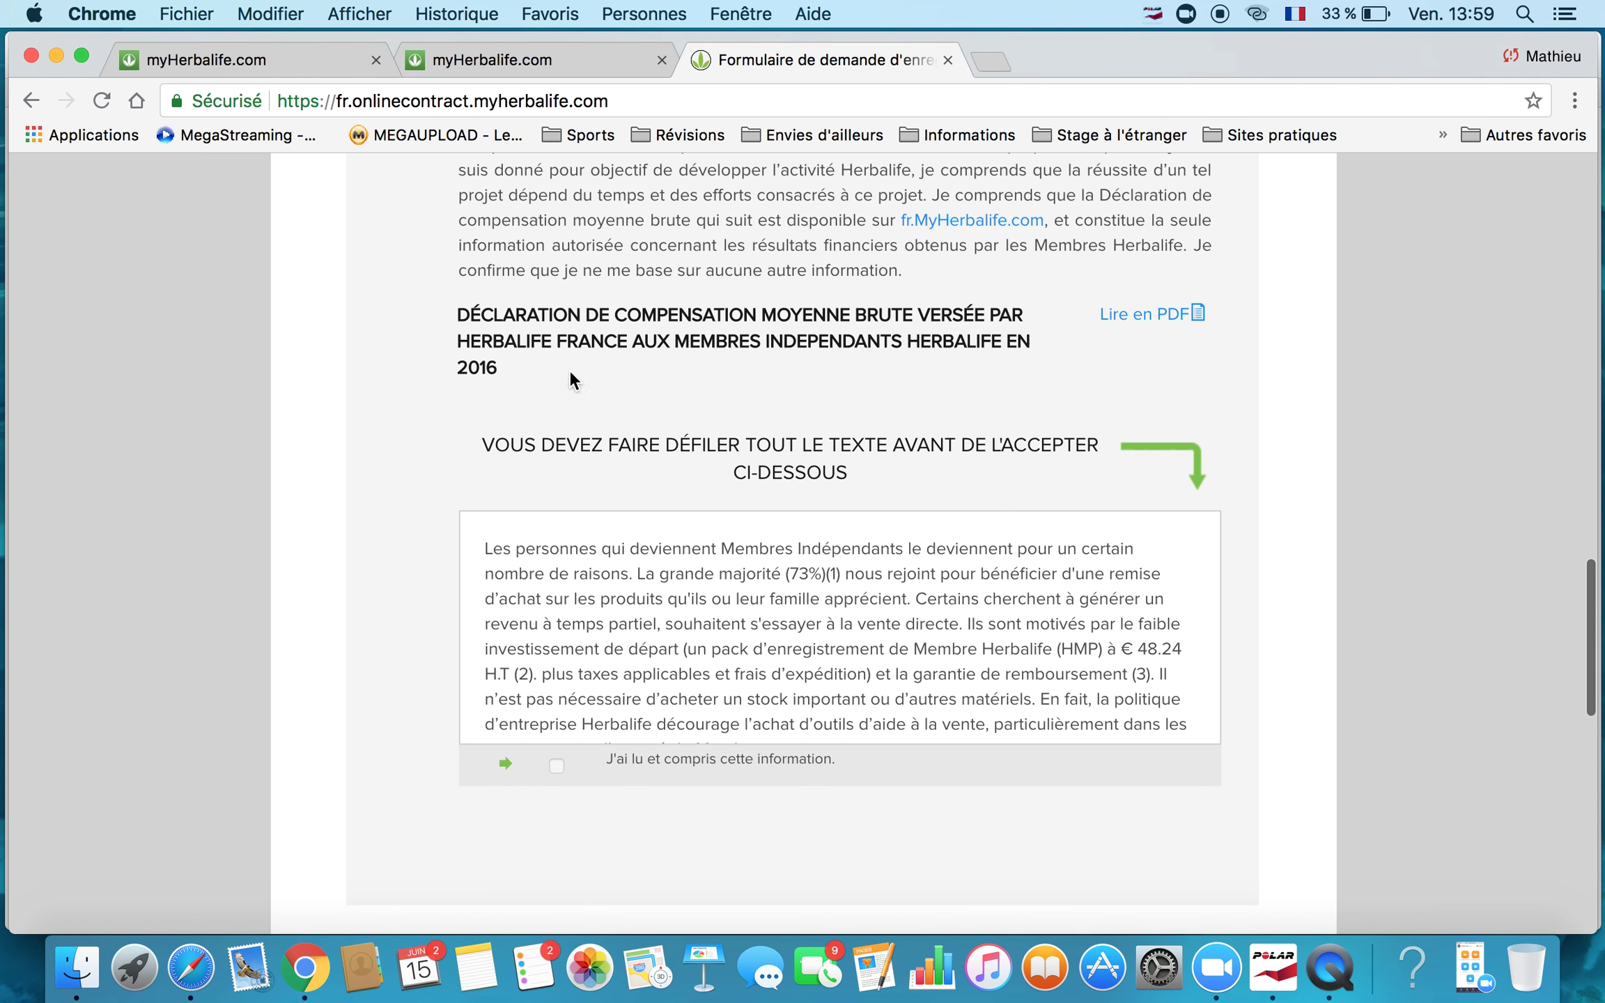
pyautogui.scroll(-2, 944, 367)
pyautogui.scroll(-10, 891, 546)
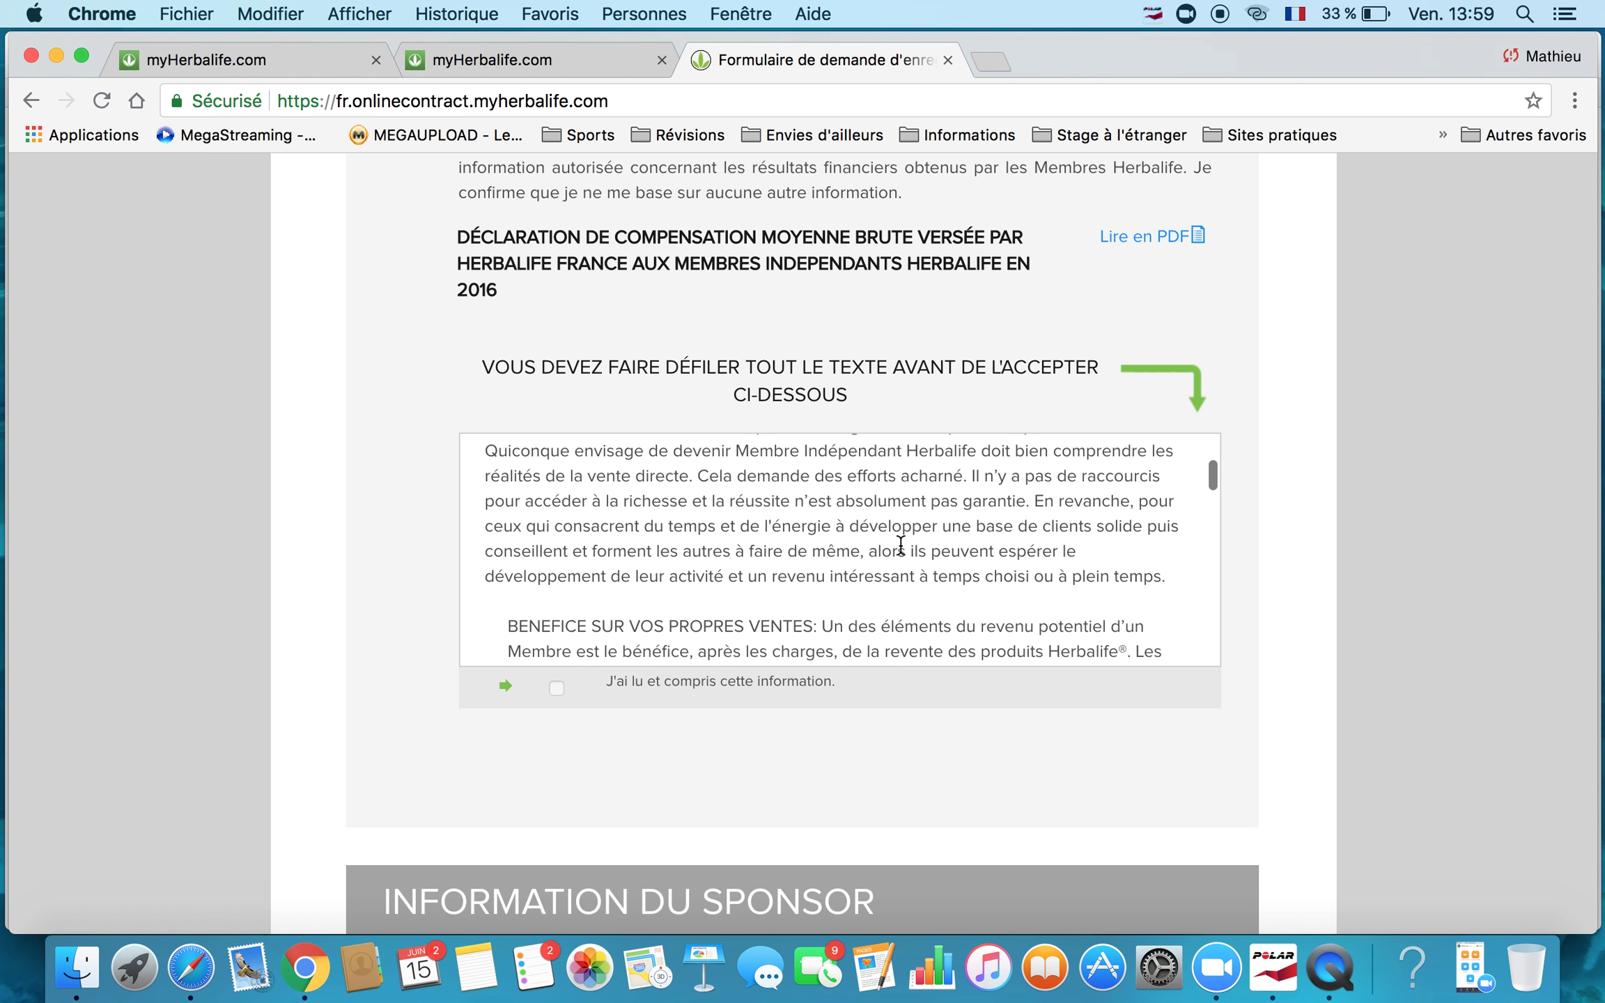
pyautogui.scroll(-5, 899, 546)
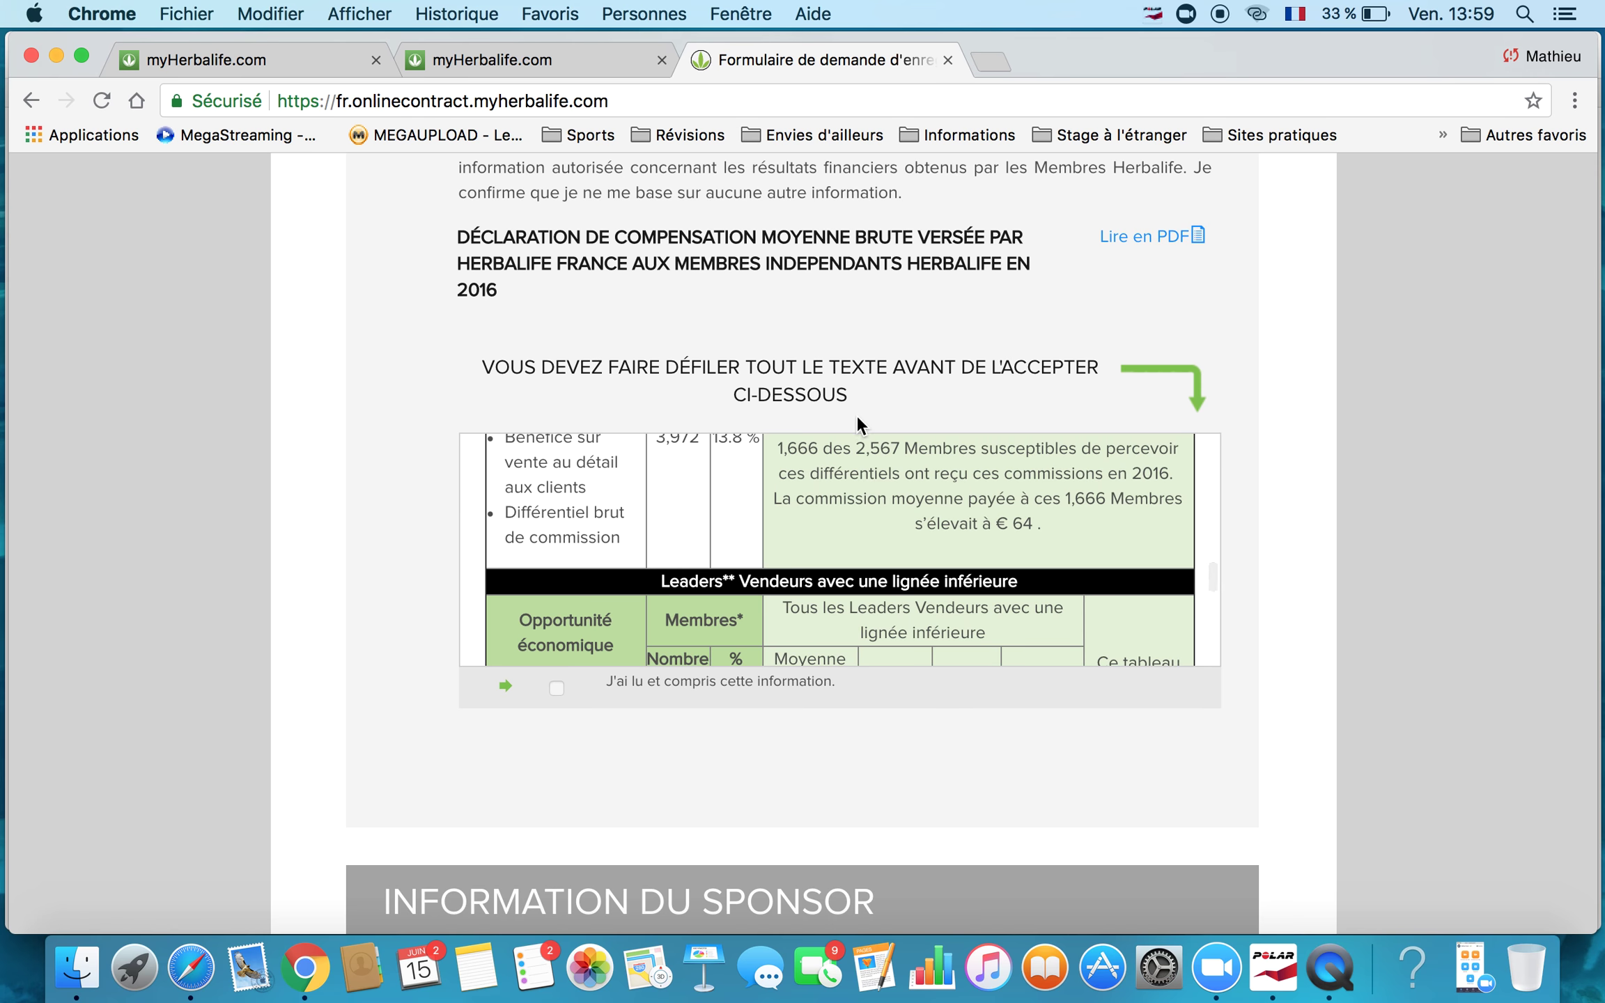
pyautogui.scroll(-3, 862, 540)
pyautogui.scroll(-10, 863, 534)
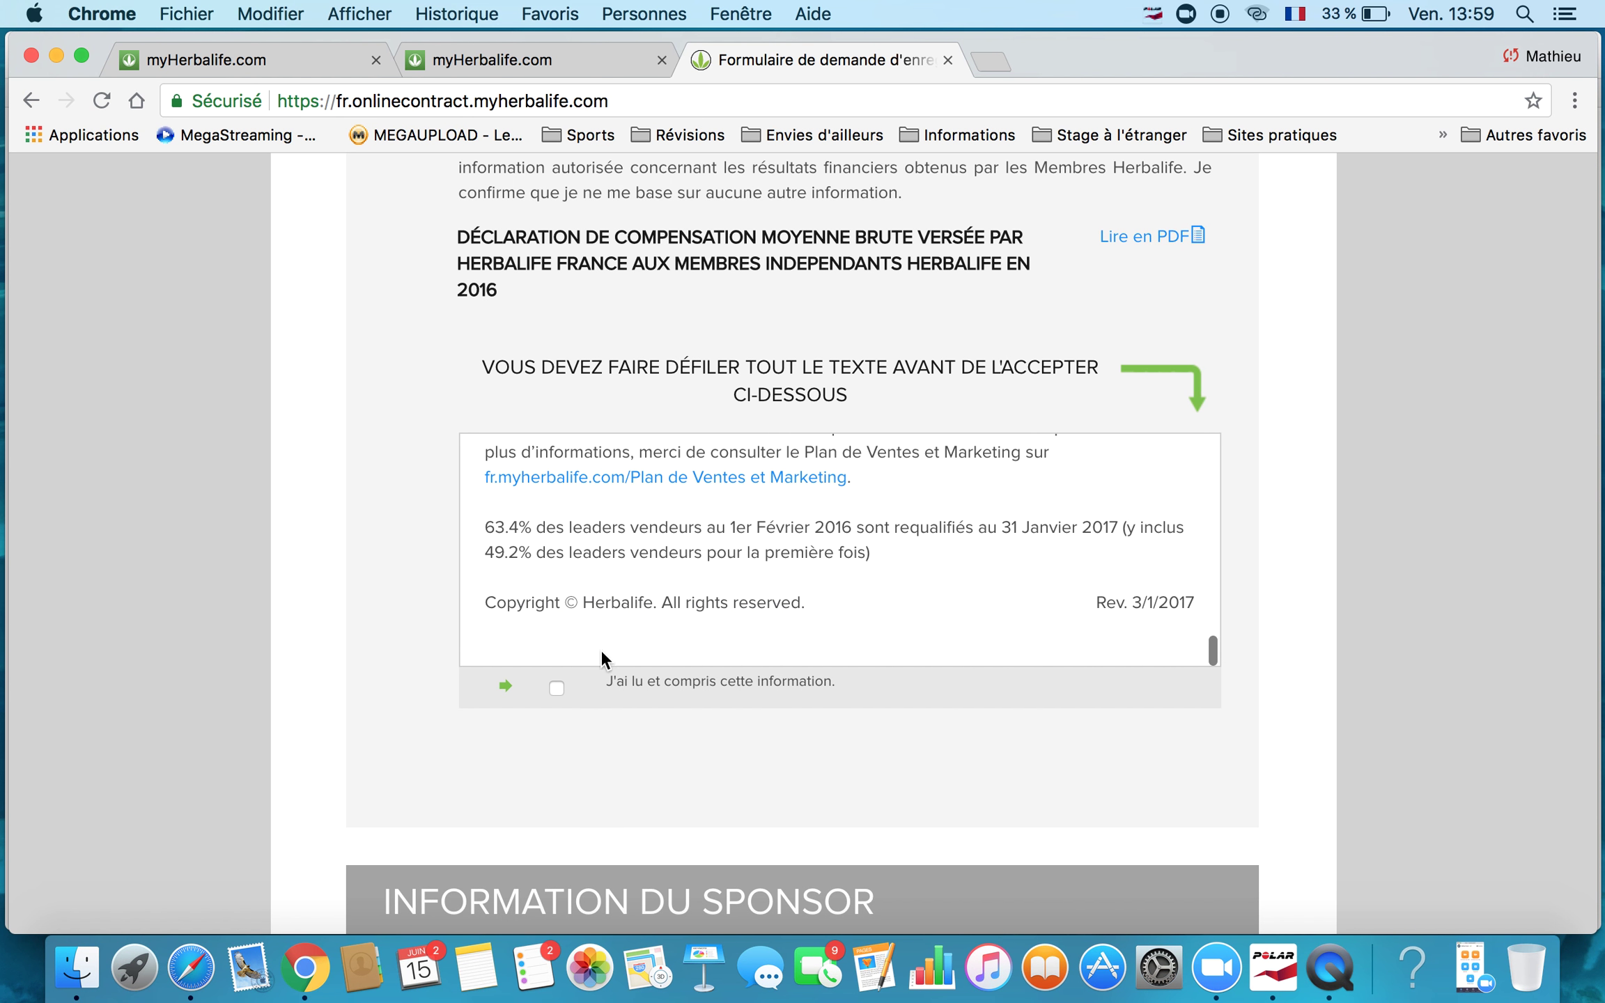
pyautogui.click(555, 687)
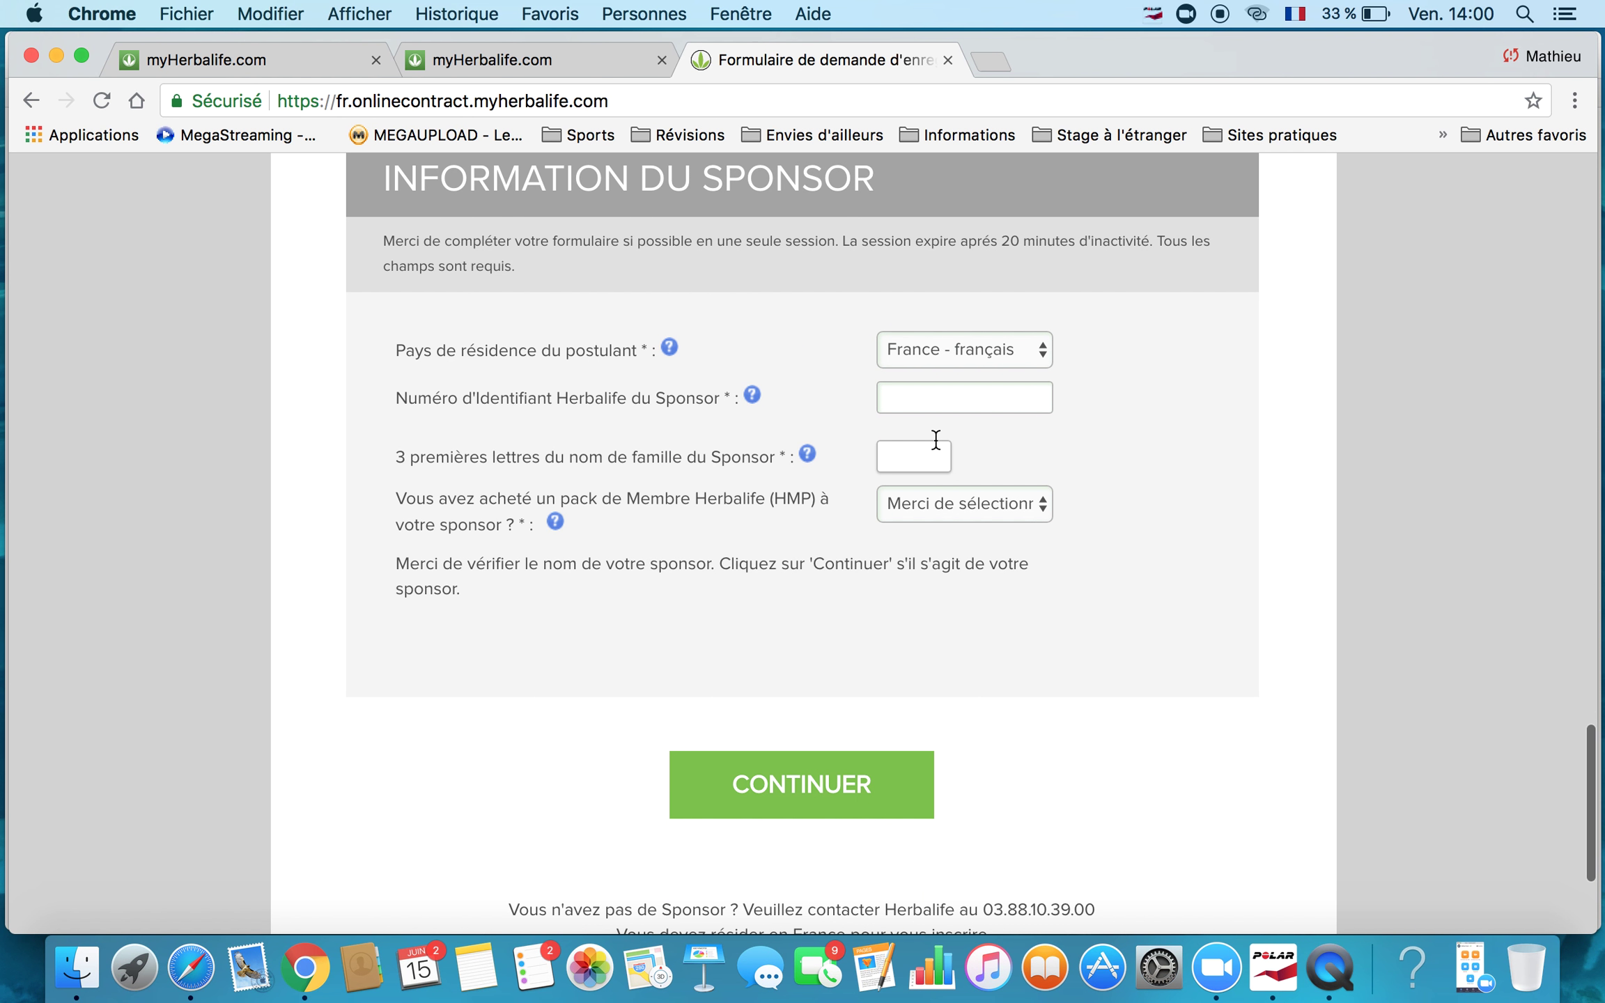
# Enter the sponsor's Herbalife ID number and the first letters of the sponsor's surname.
pyautogui.scroll(1, 1156, 435)
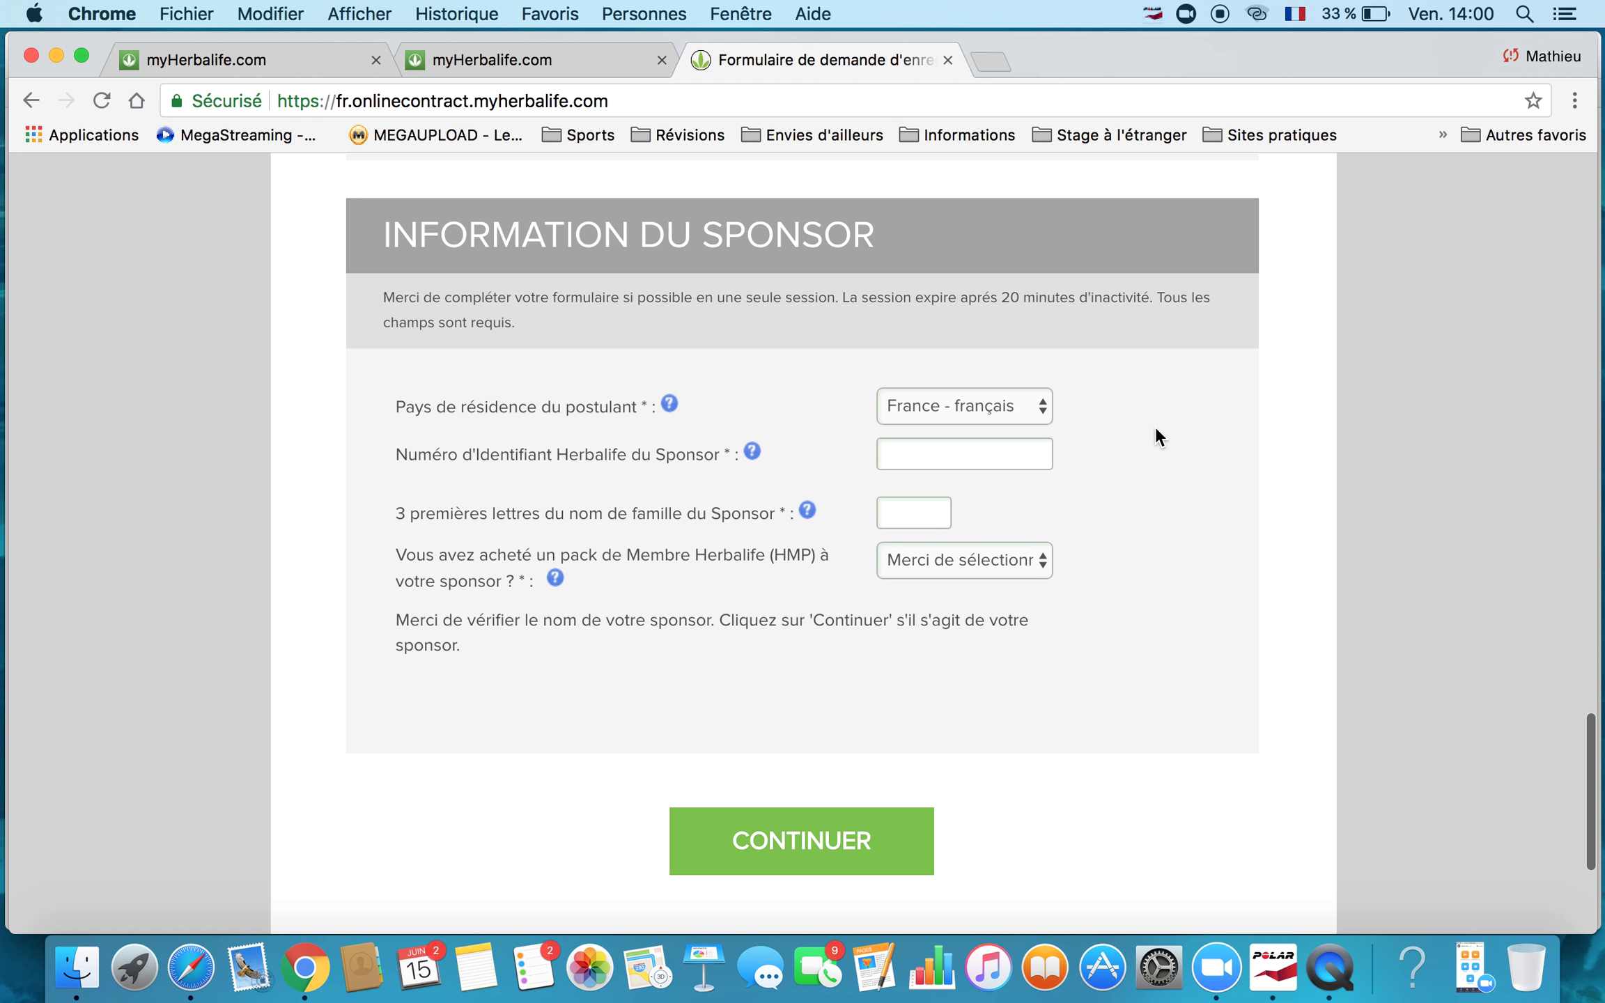
pyautogui.click(988, 463)
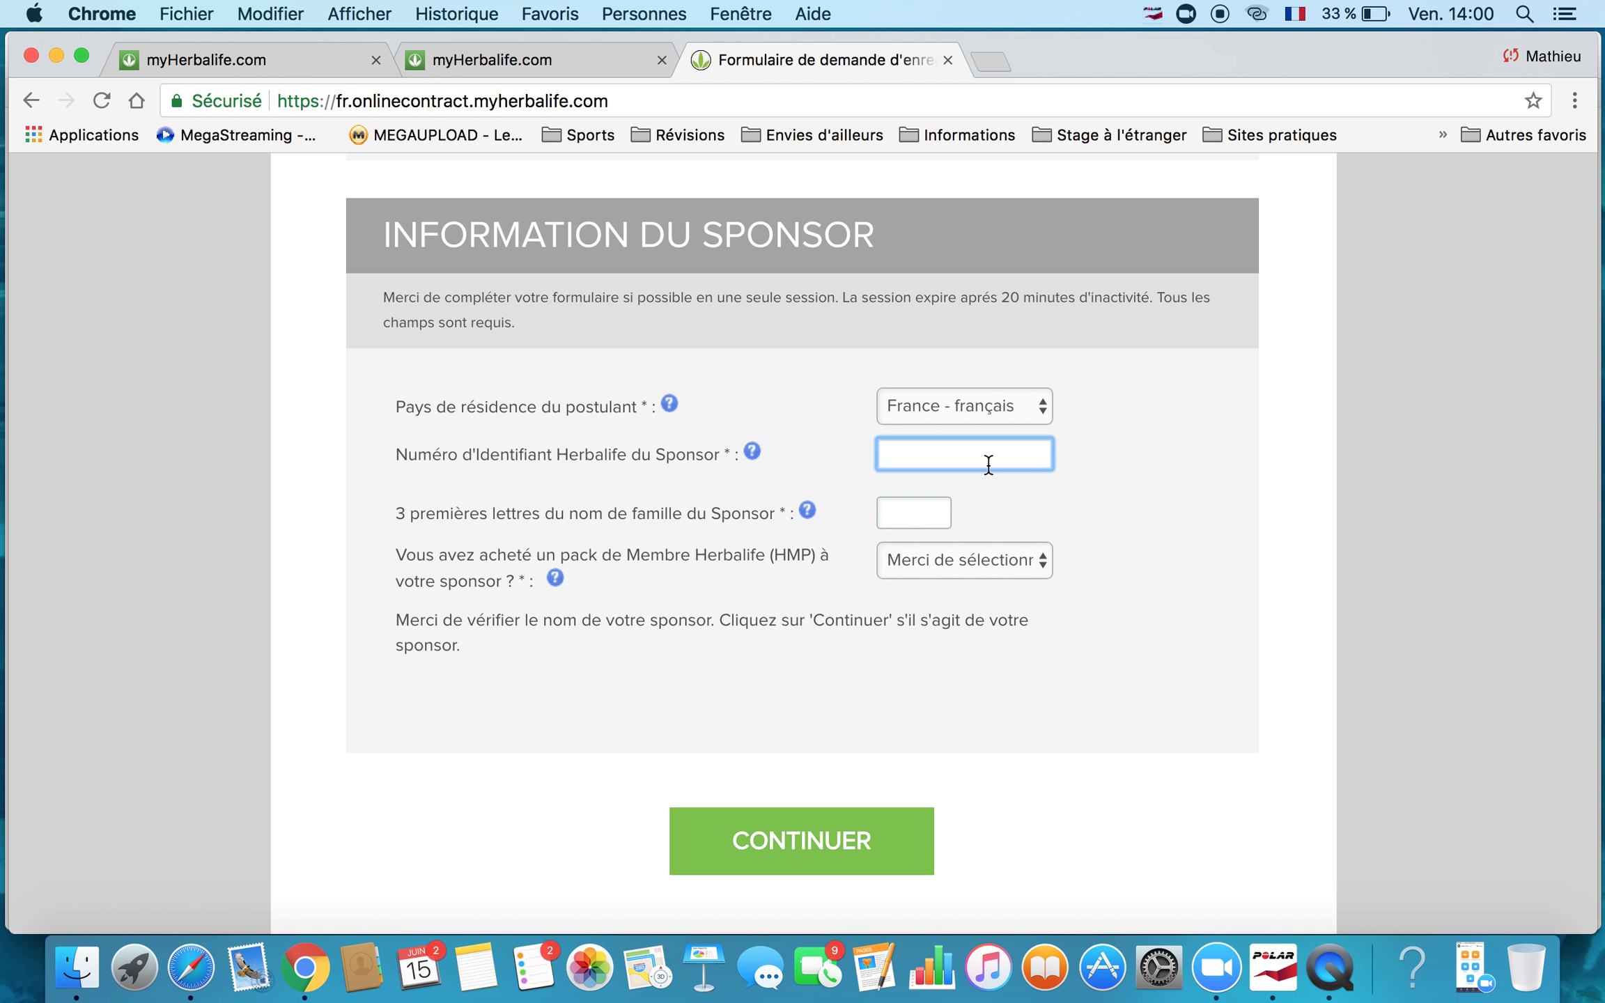
pyautogui.click(934, 515)
pyautogui.write('POU')
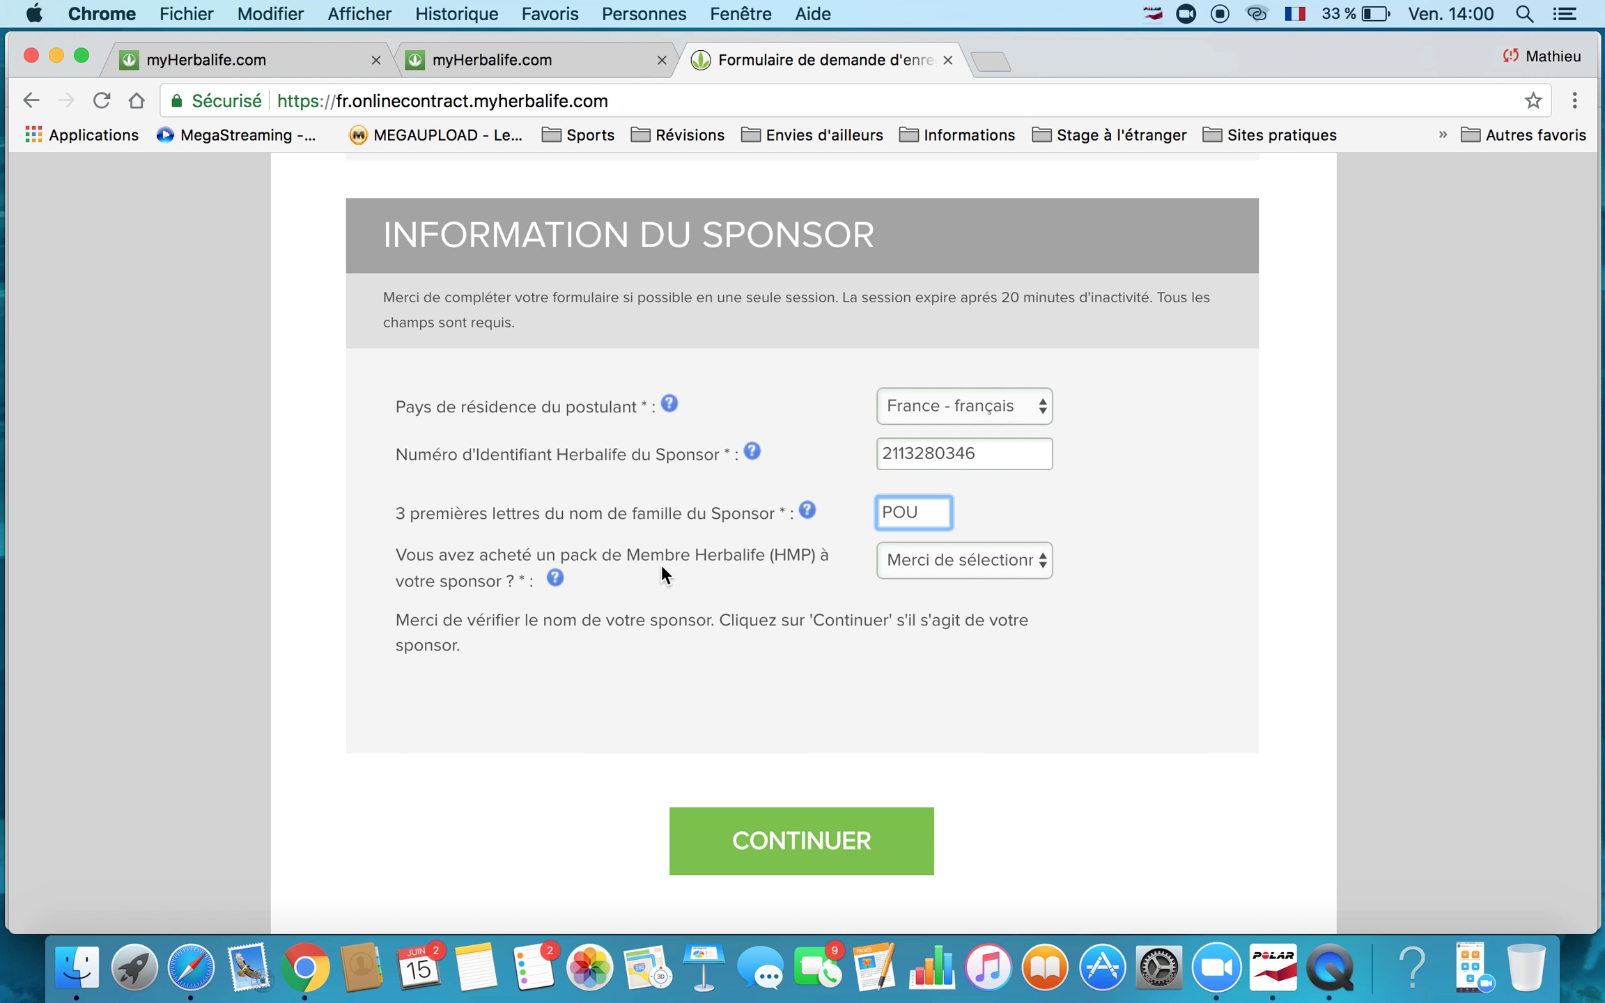
# Answer Non to the HMP pack question and check the displayed sponsor name.
pyautogui.click(1025, 560)
pyautogui.click(1003, 608)
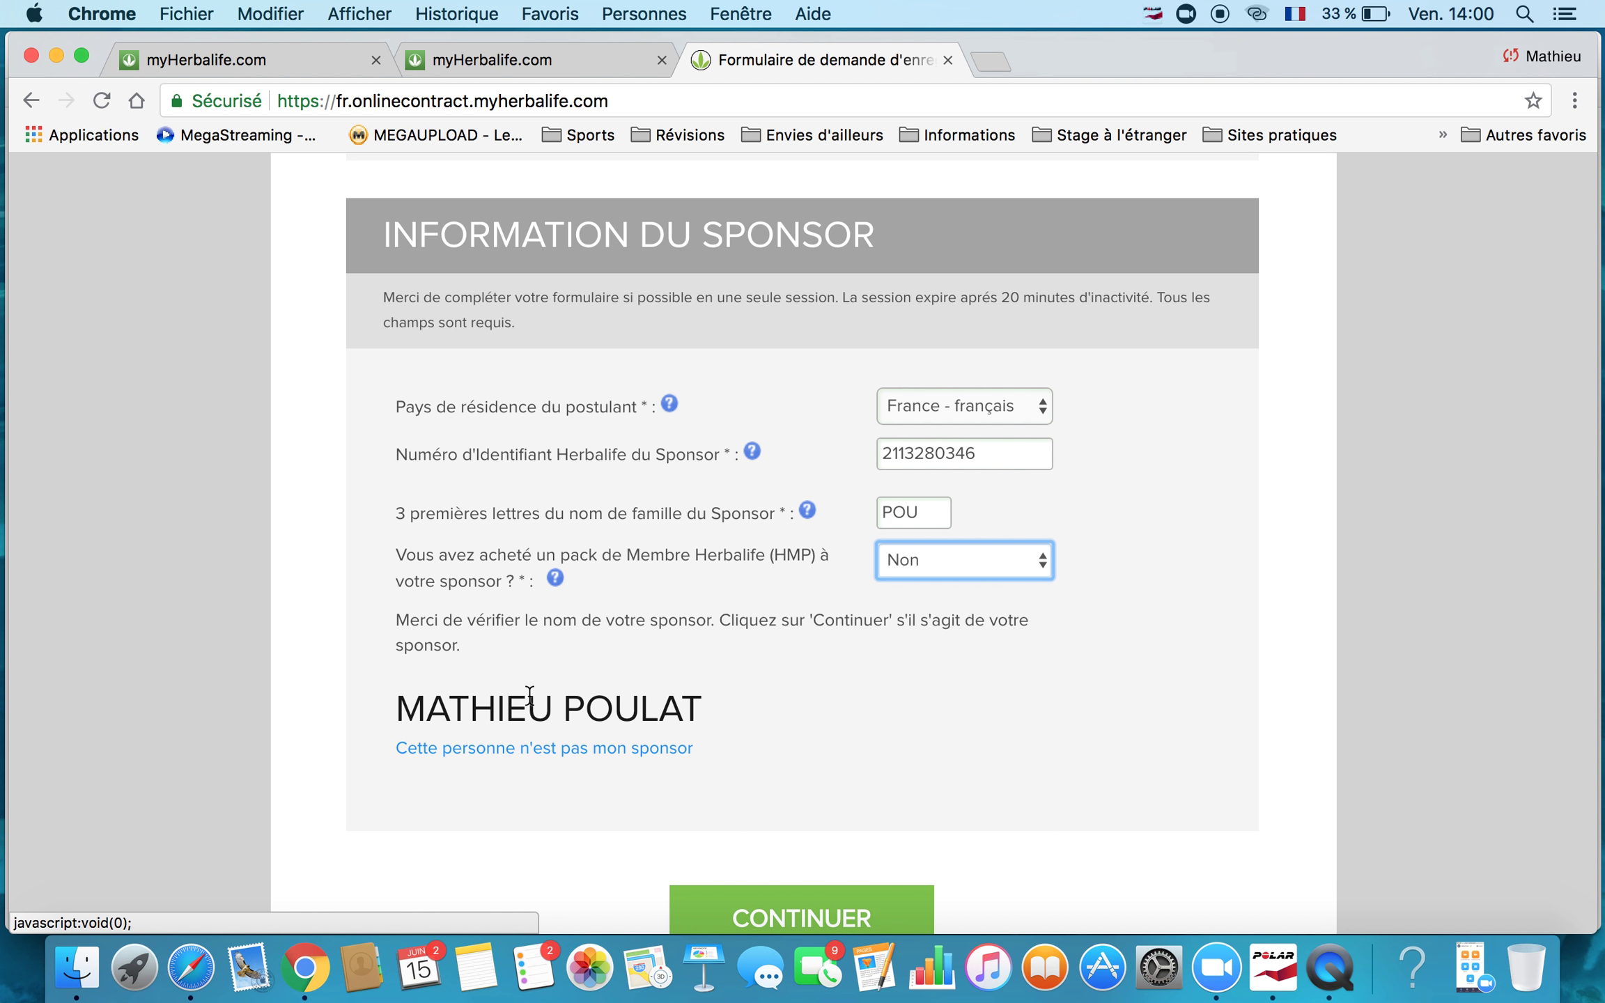
pyautogui.scroll(-3, 1030, 697)
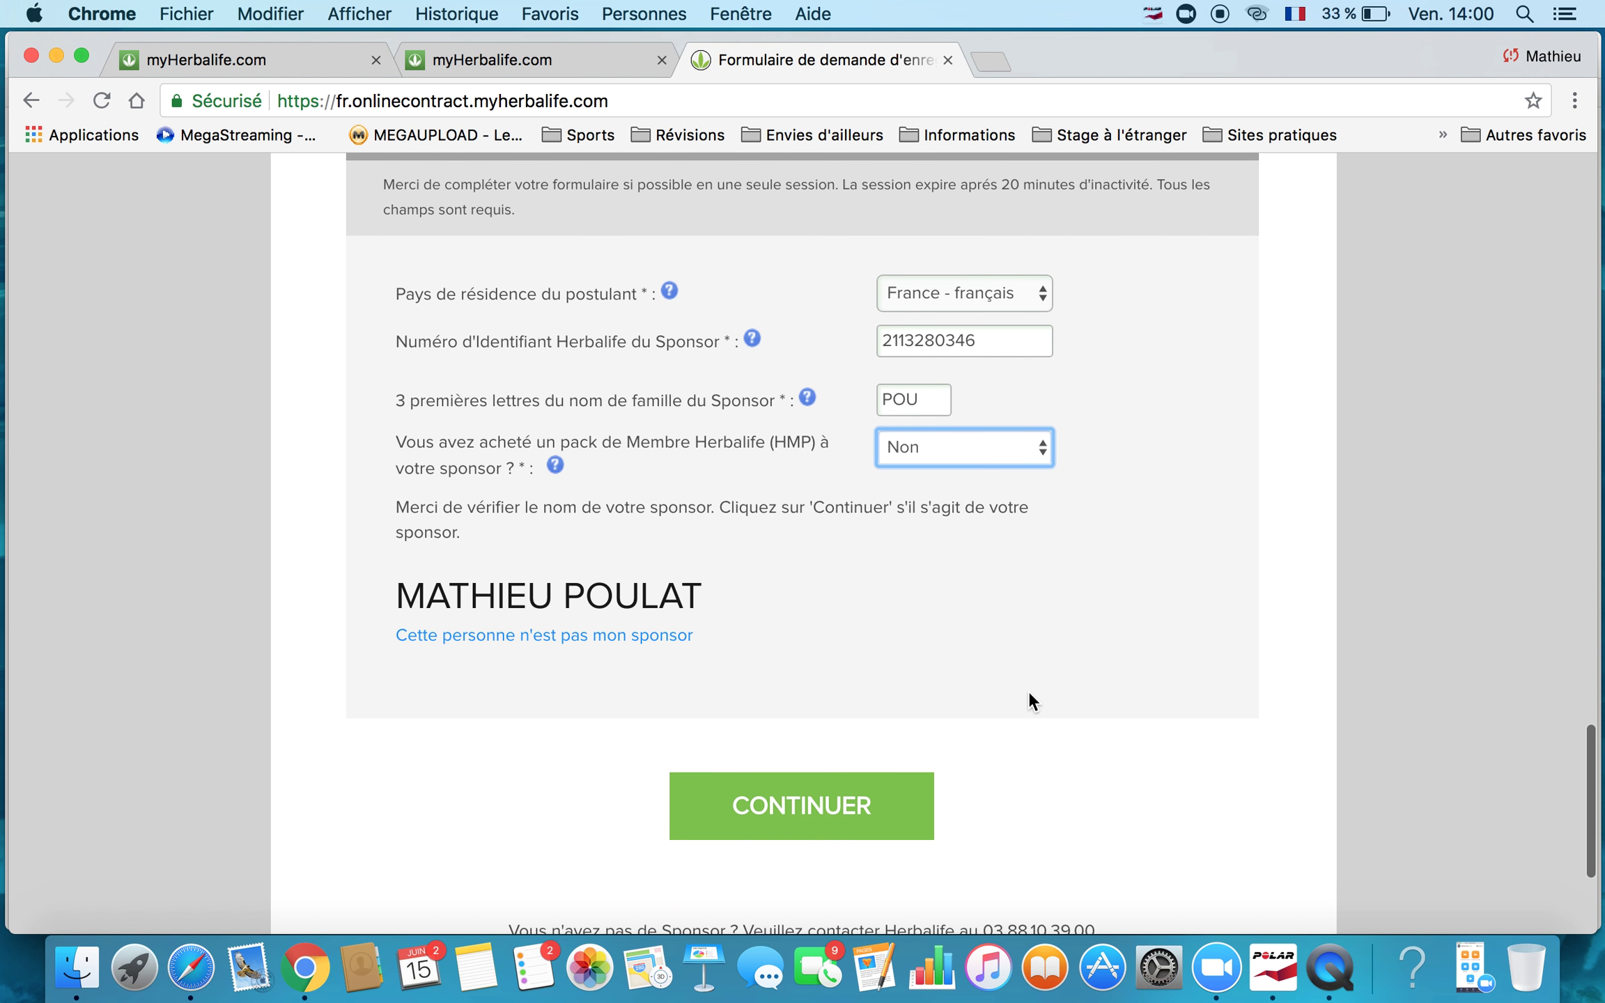
# Confirm the sponsor with CONTINUER to reach the FORMULAIRE DE MEMBRE page.
pyautogui.click(785, 812)
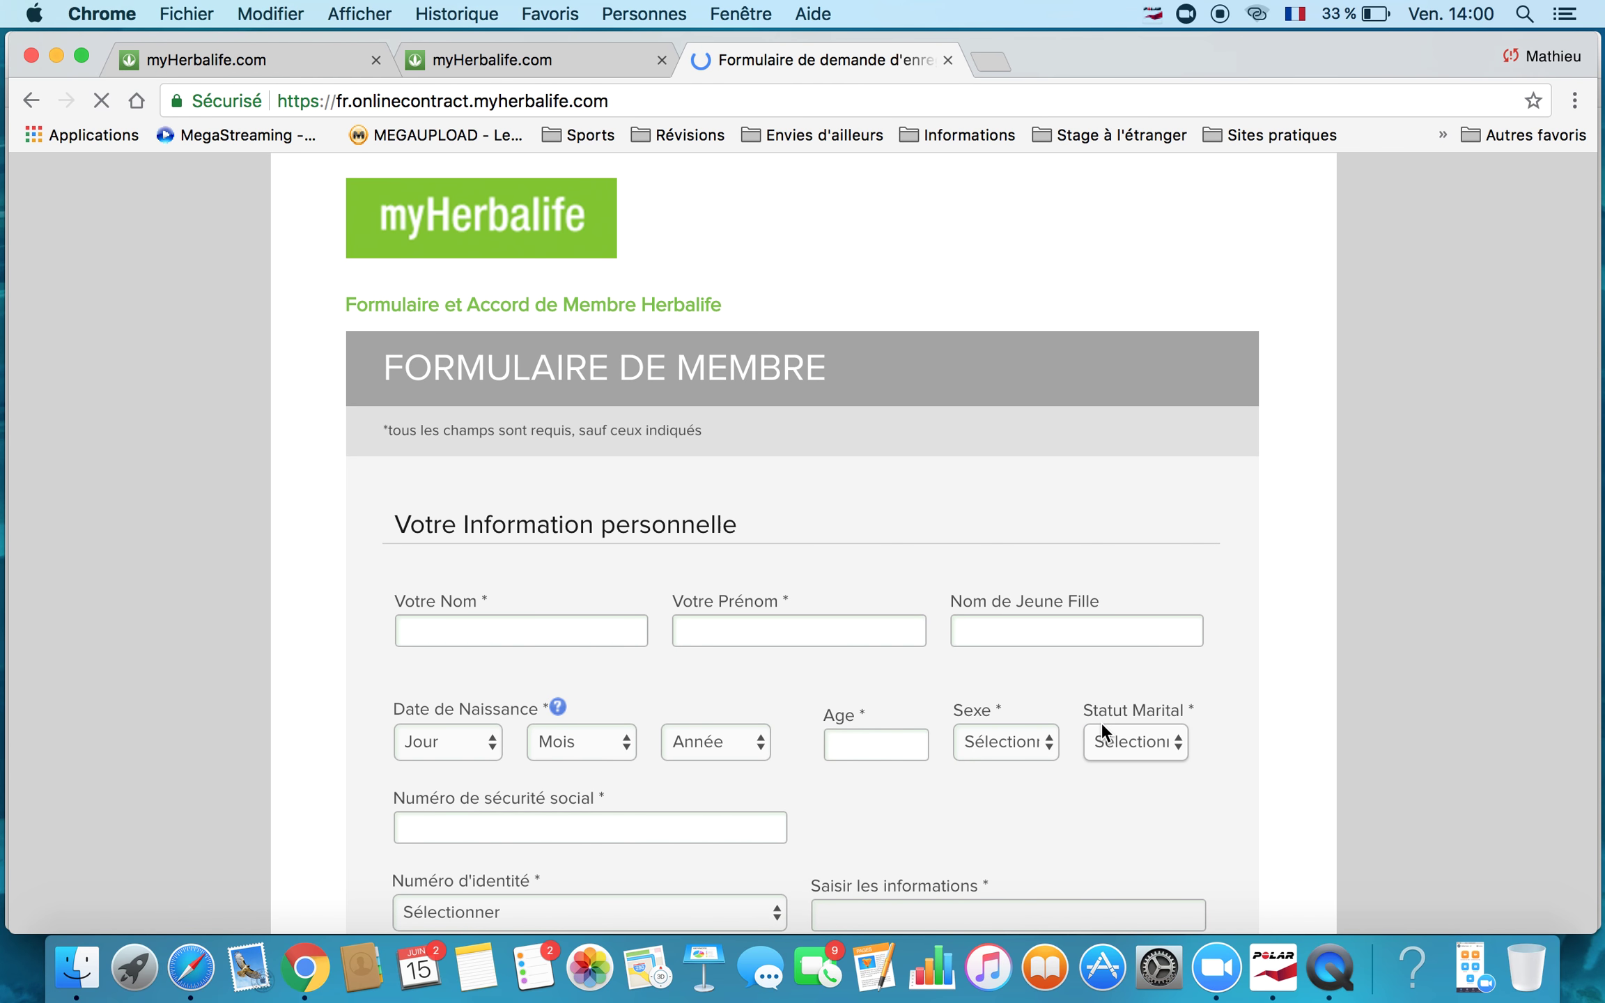
pyautogui.scroll(-1, 1103, 725)
pyautogui.scroll(-4, 1103, 725)
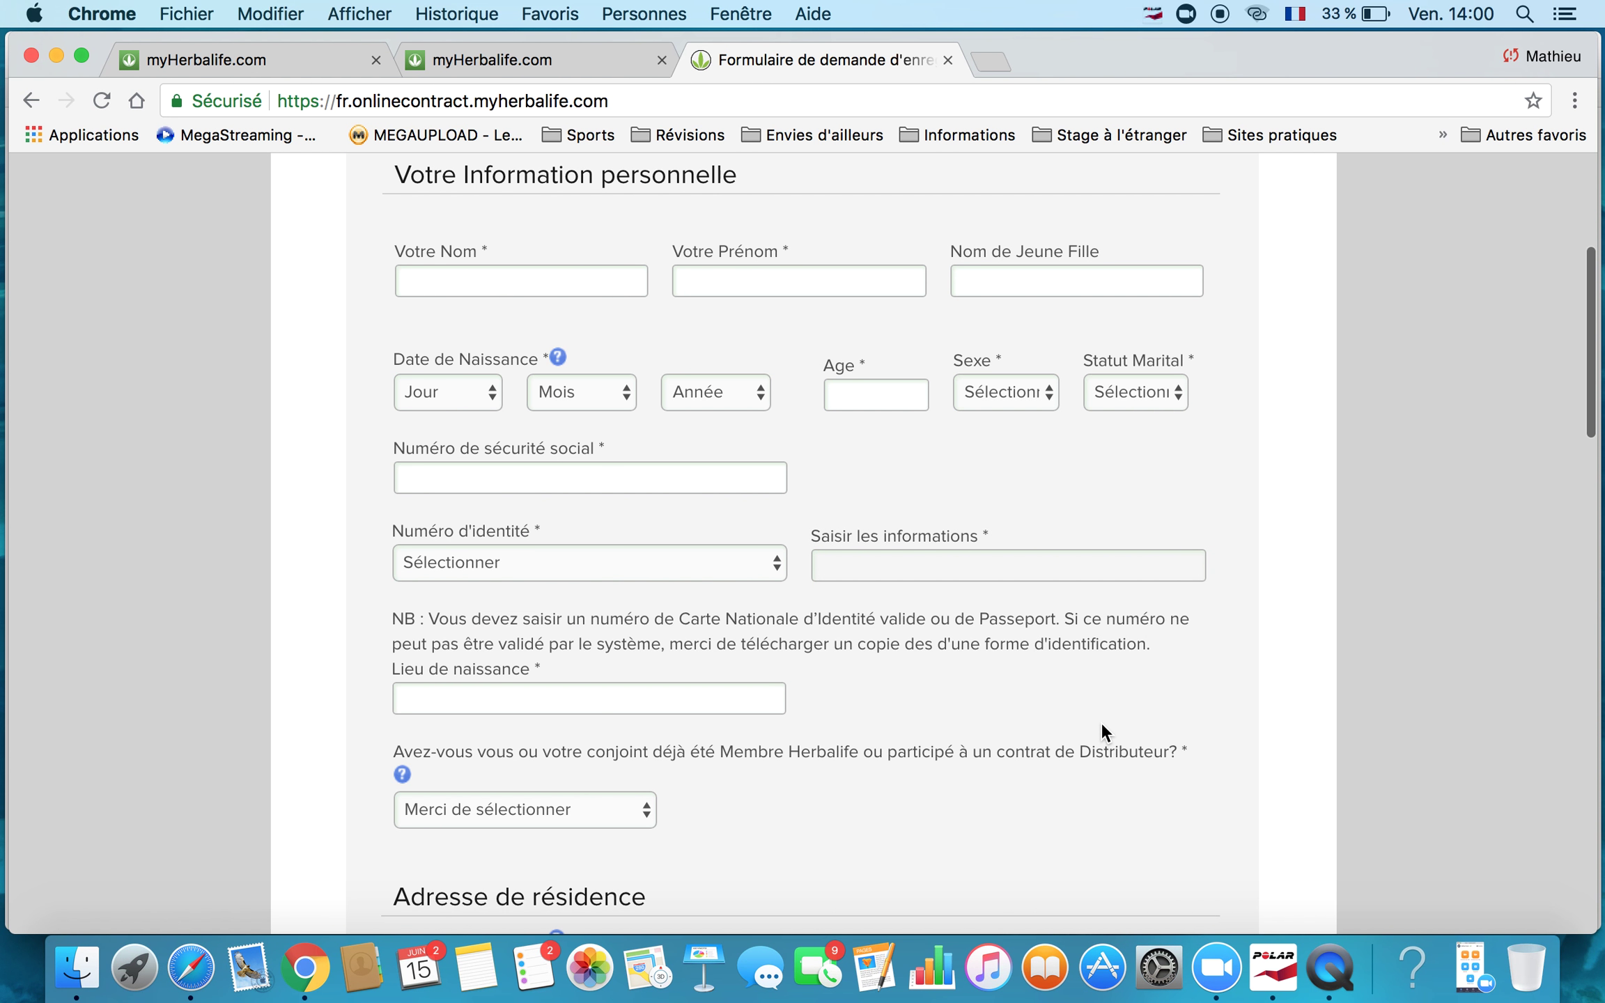
pyautogui.scroll(-14, 1092, 700)
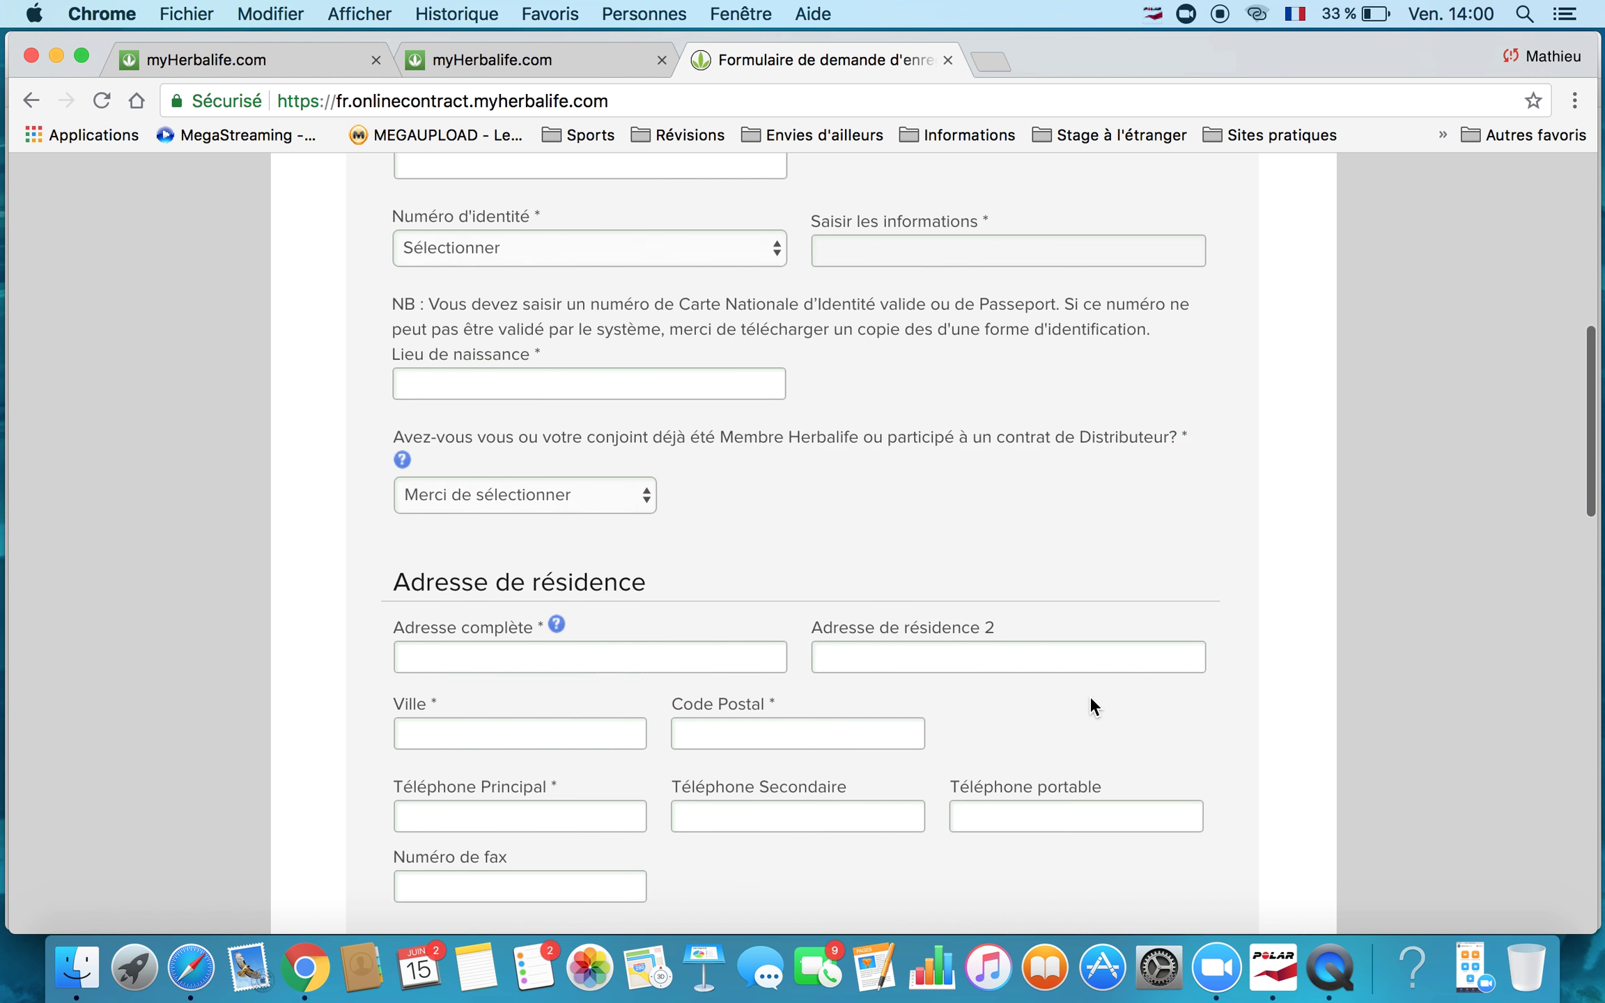
pyautogui.scroll(-8, 1091, 699)
pyautogui.scroll(20, 1091, 699)
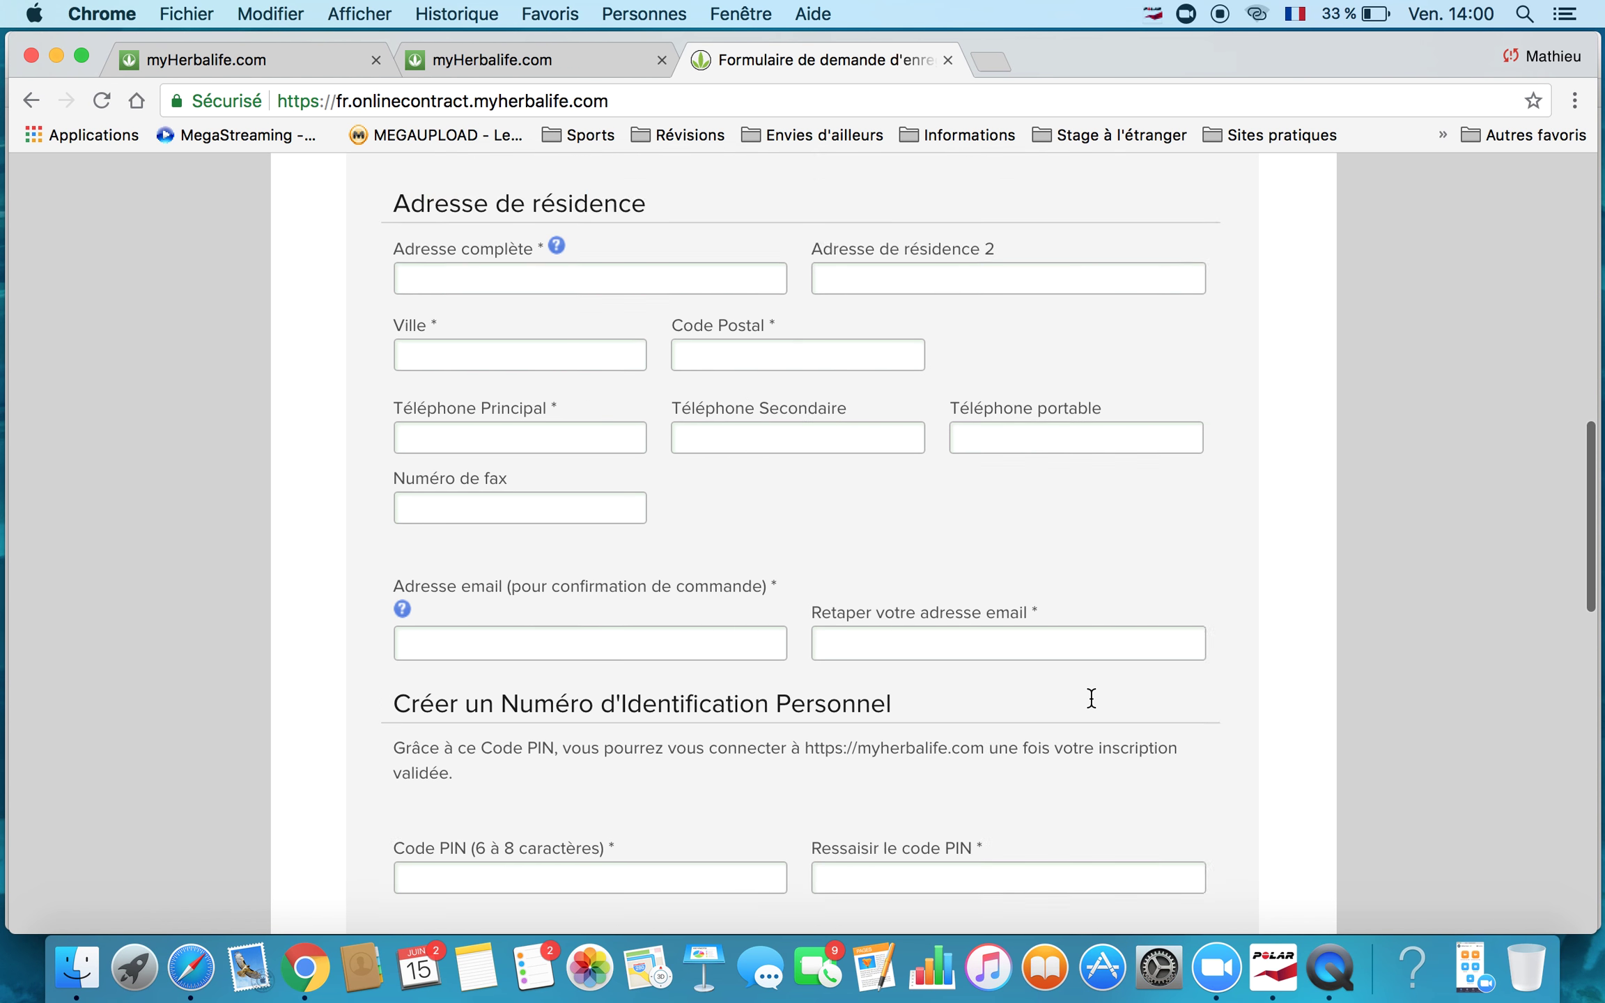
pyautogui.scroll(-7, 1091, 699)
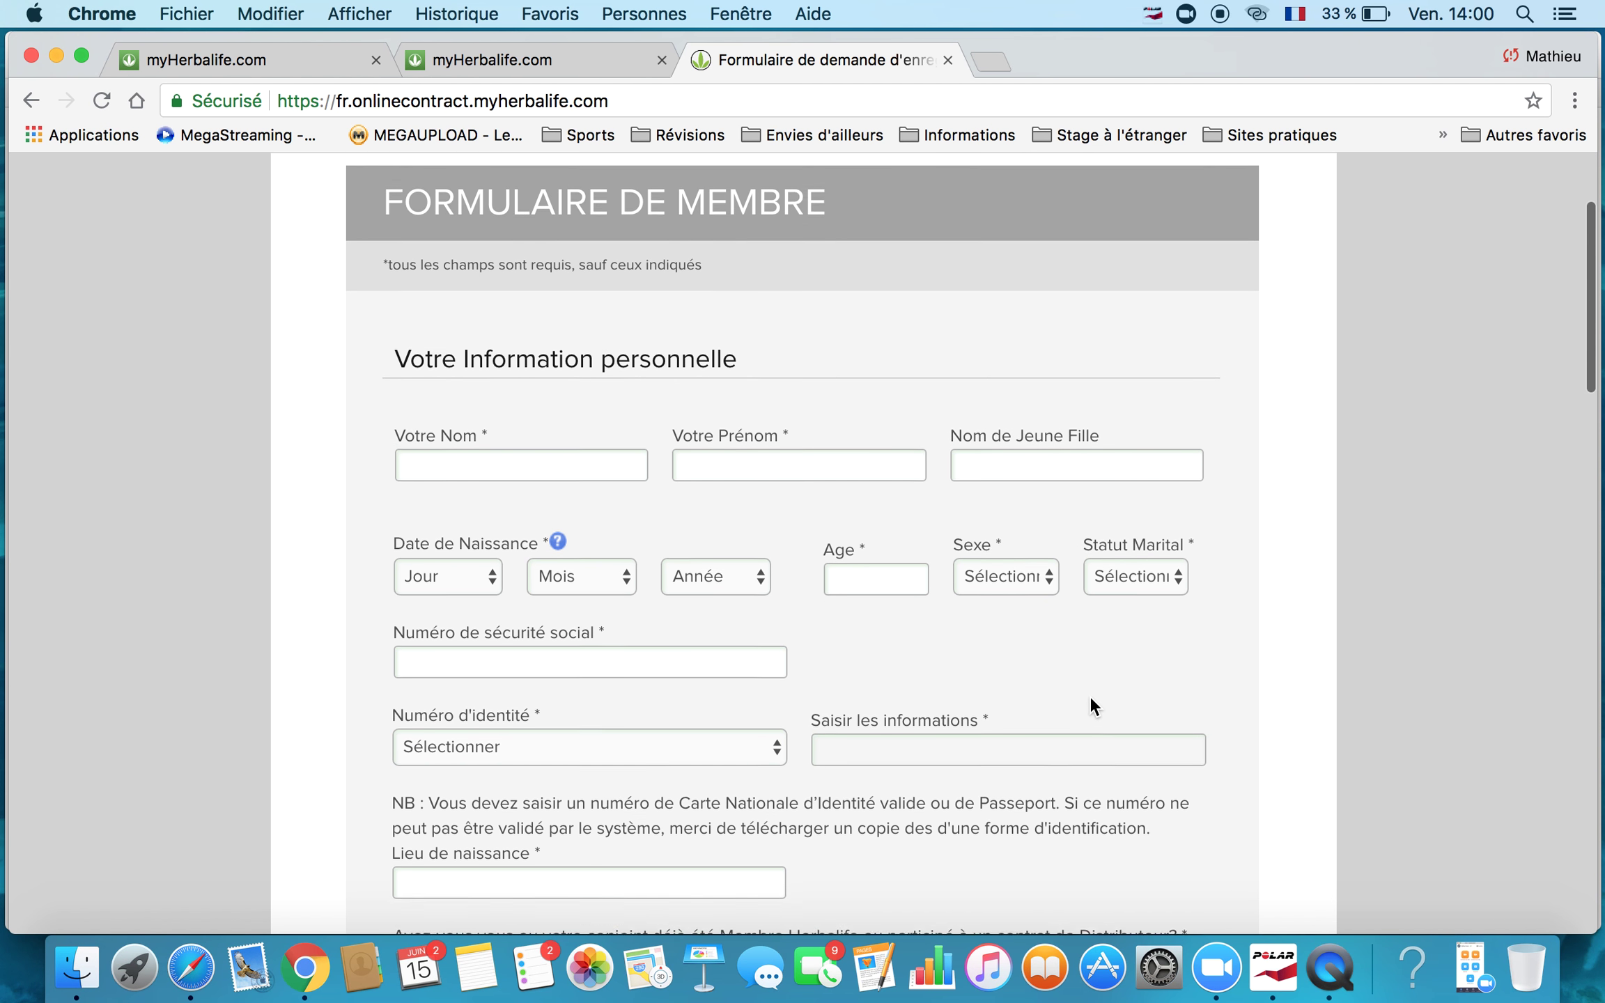
pyautogui.scroll(-15, 1090, 695)
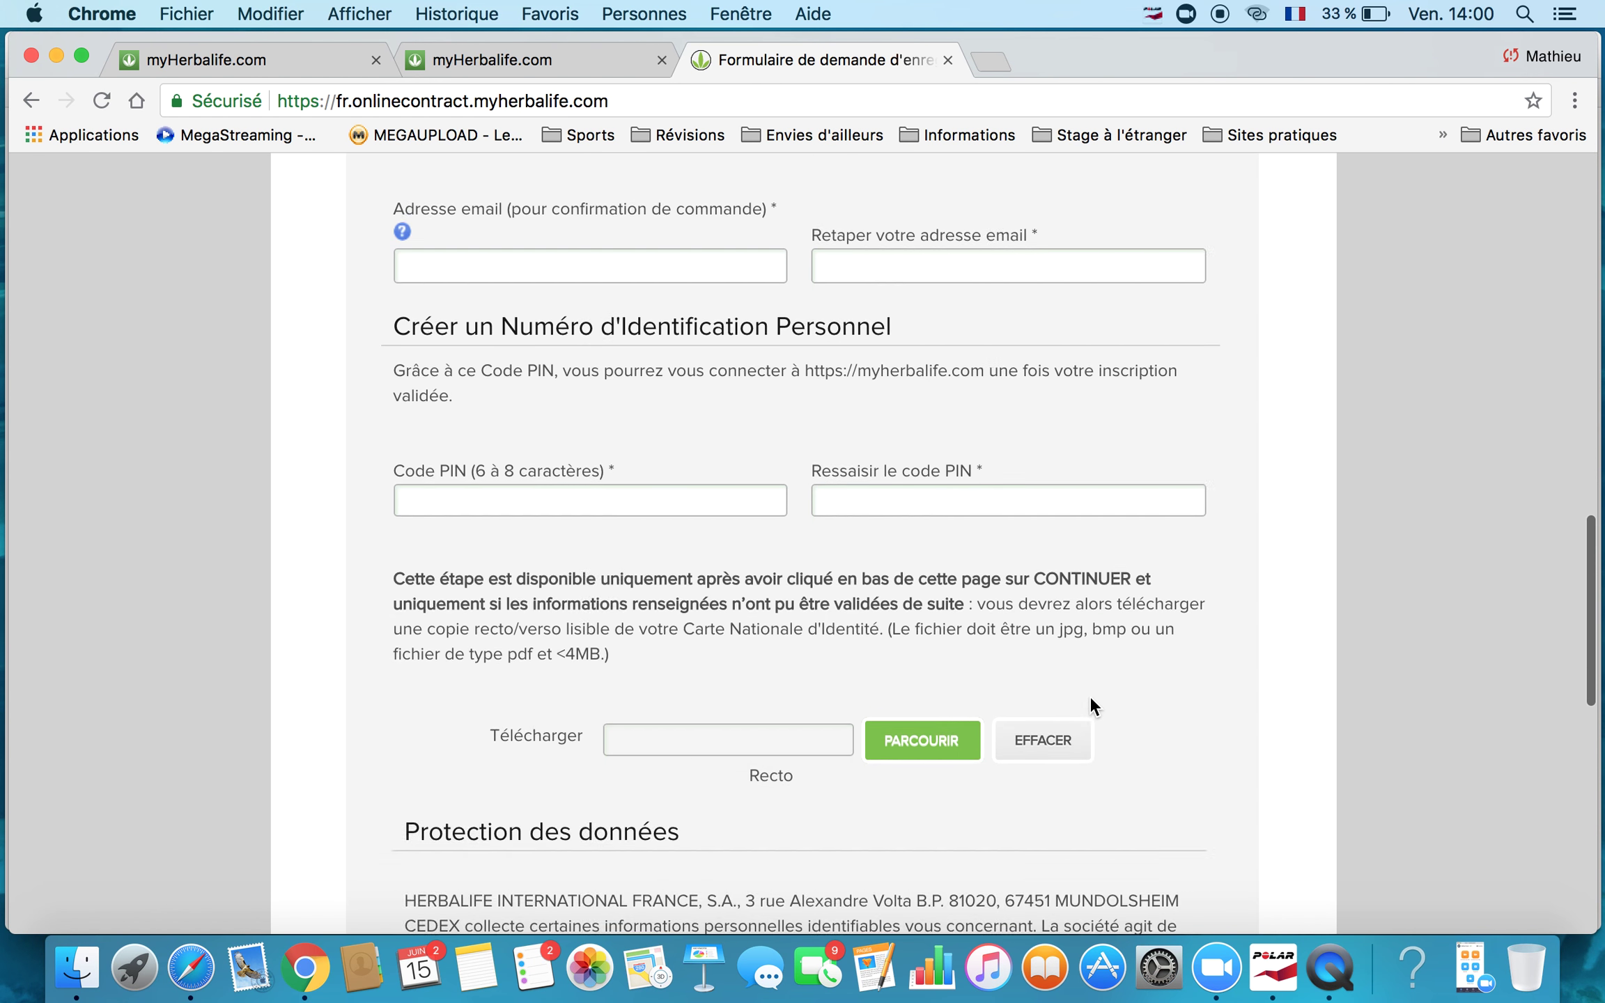
# Review the blank personal, address, PIN code and identity card (Recto) sections of the form.
pyautogui.scroll(4, 912, 522)
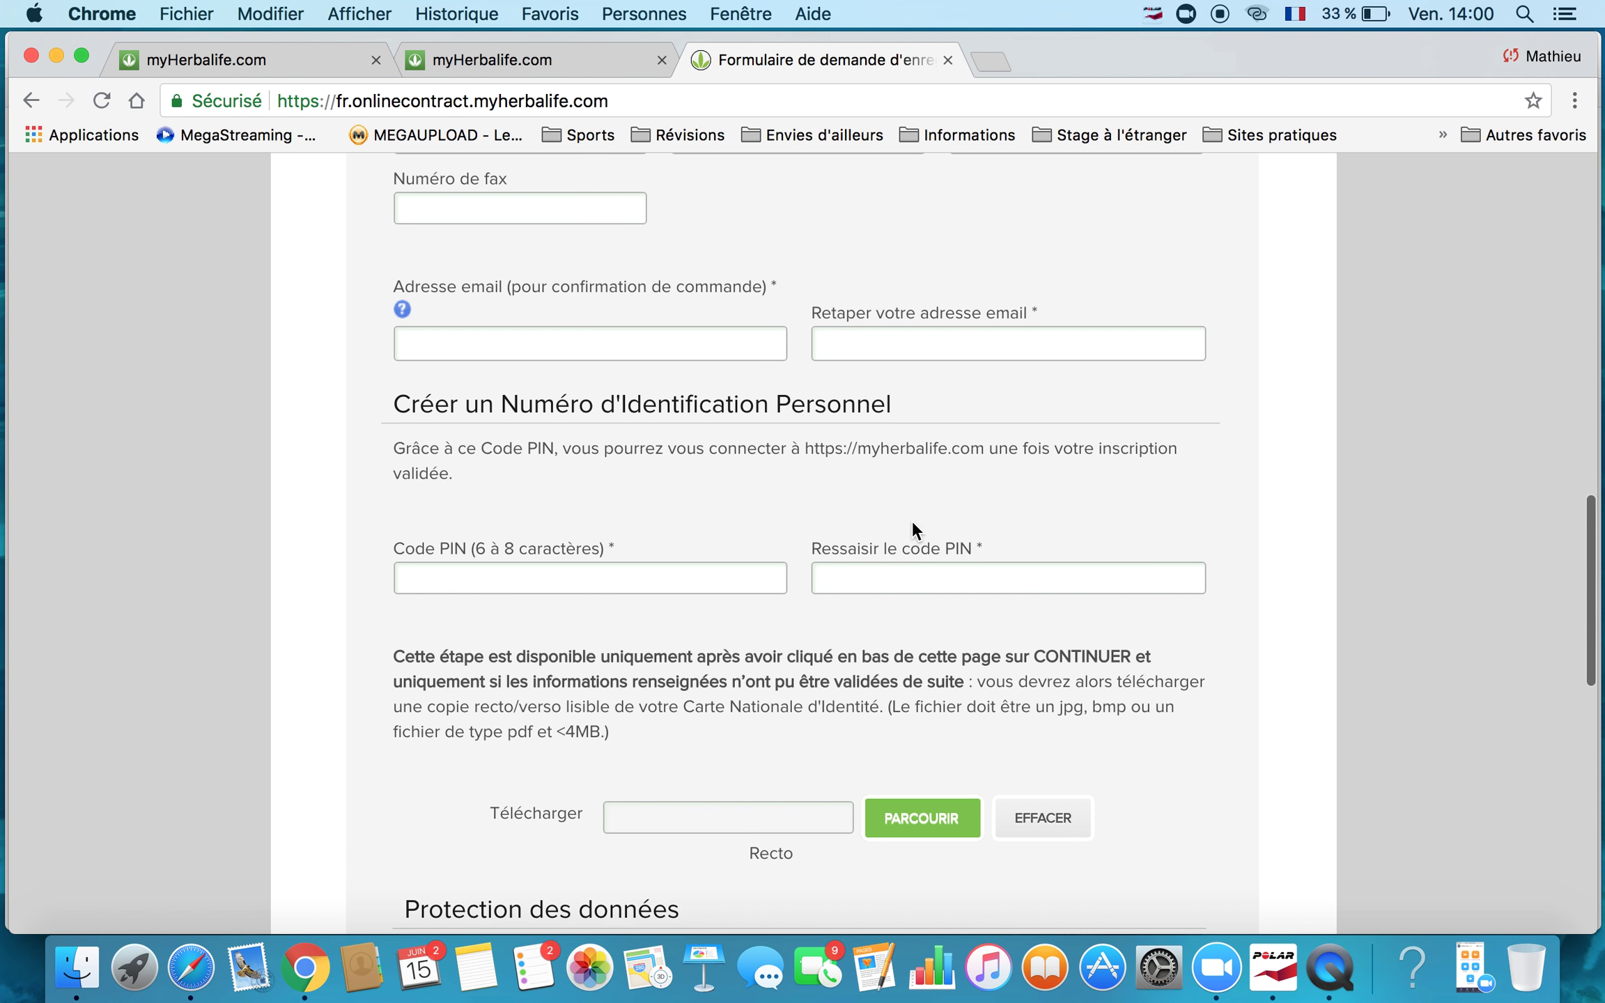
pyautogui.scroll(2, 912, 523)
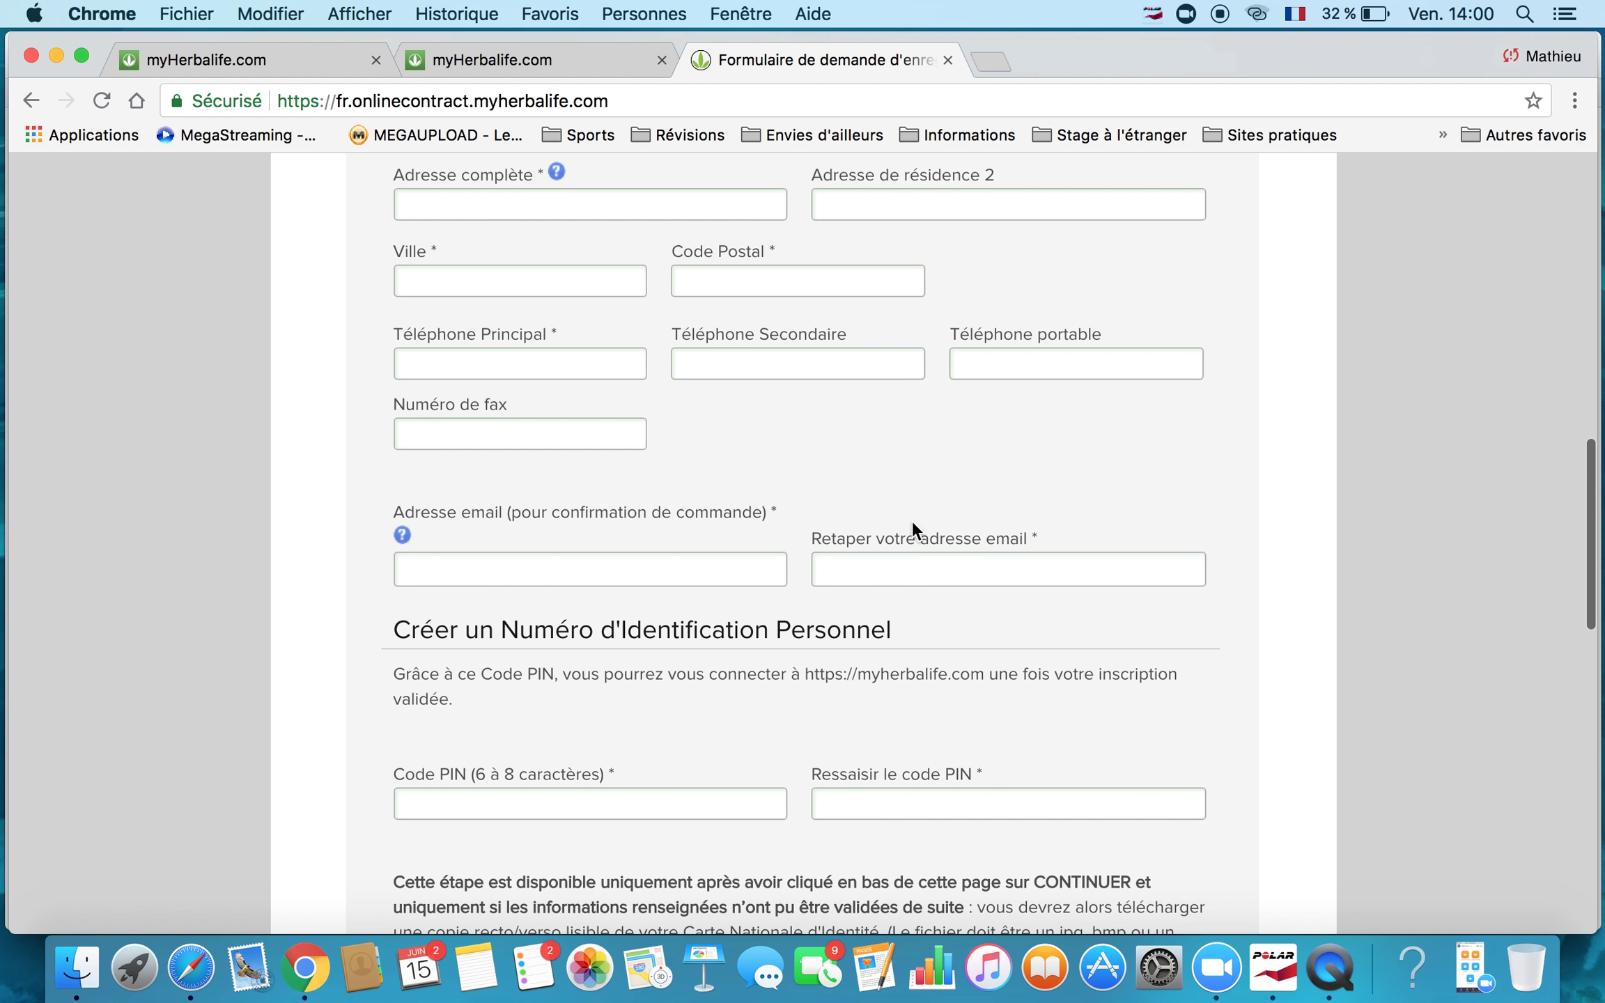
pyautogui.scroll(-2, 697, 599)
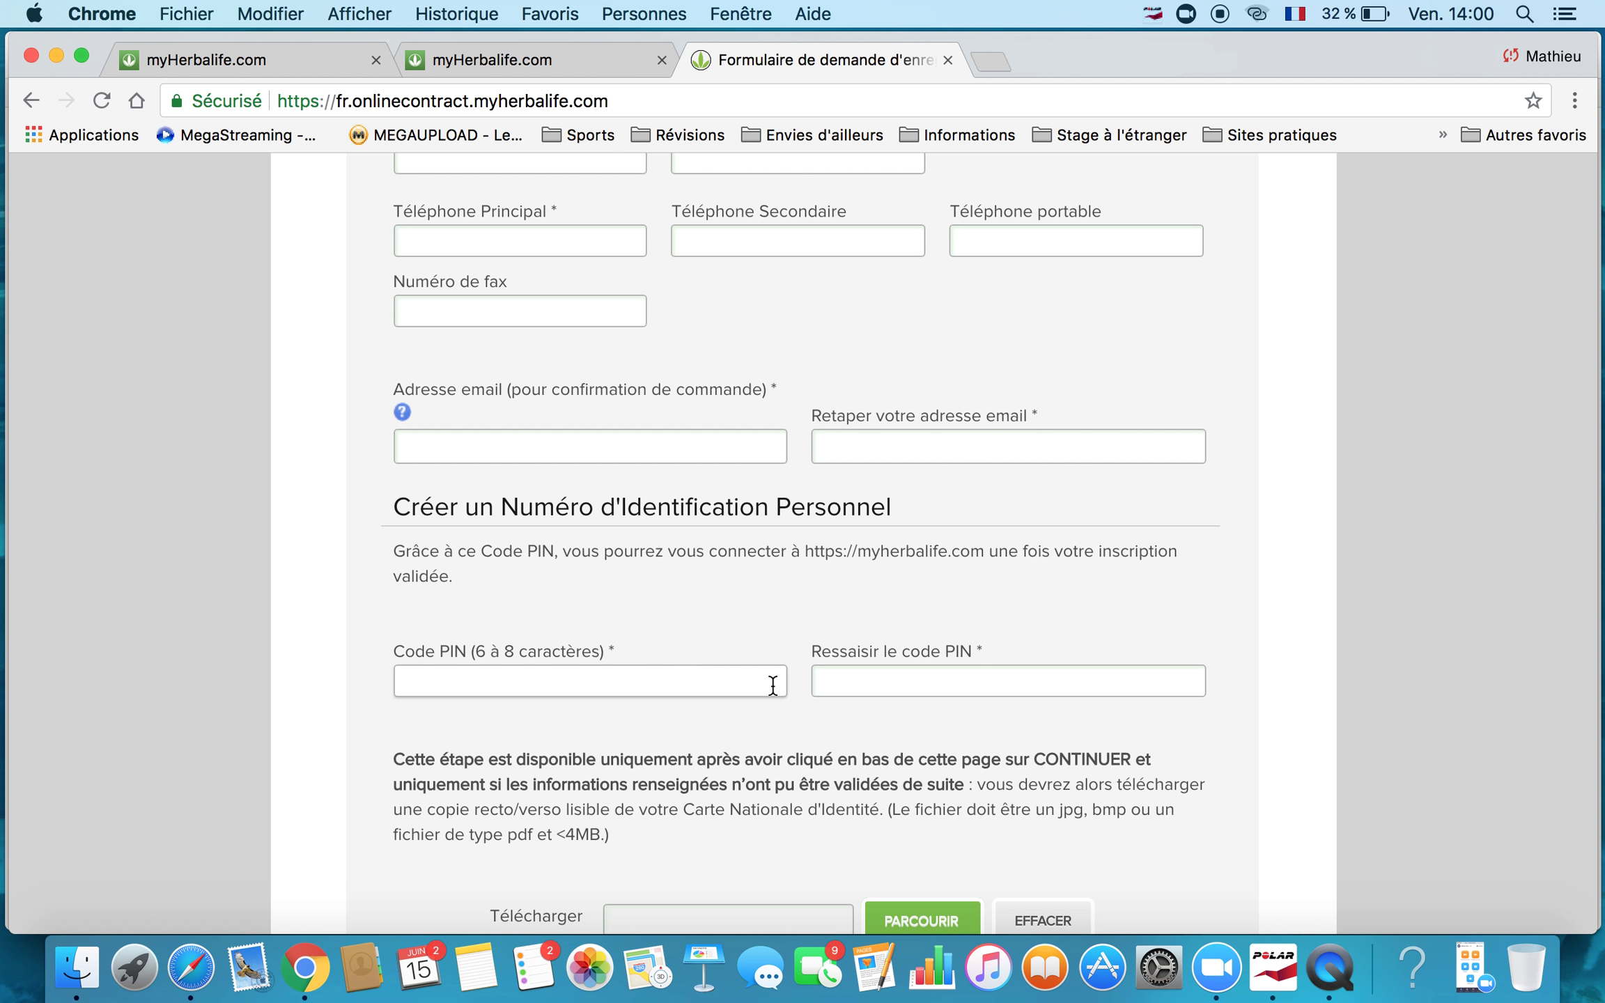
pyautogui.scroll(7, 706, 674)
pyautogui.scroll(5, 706, 676)
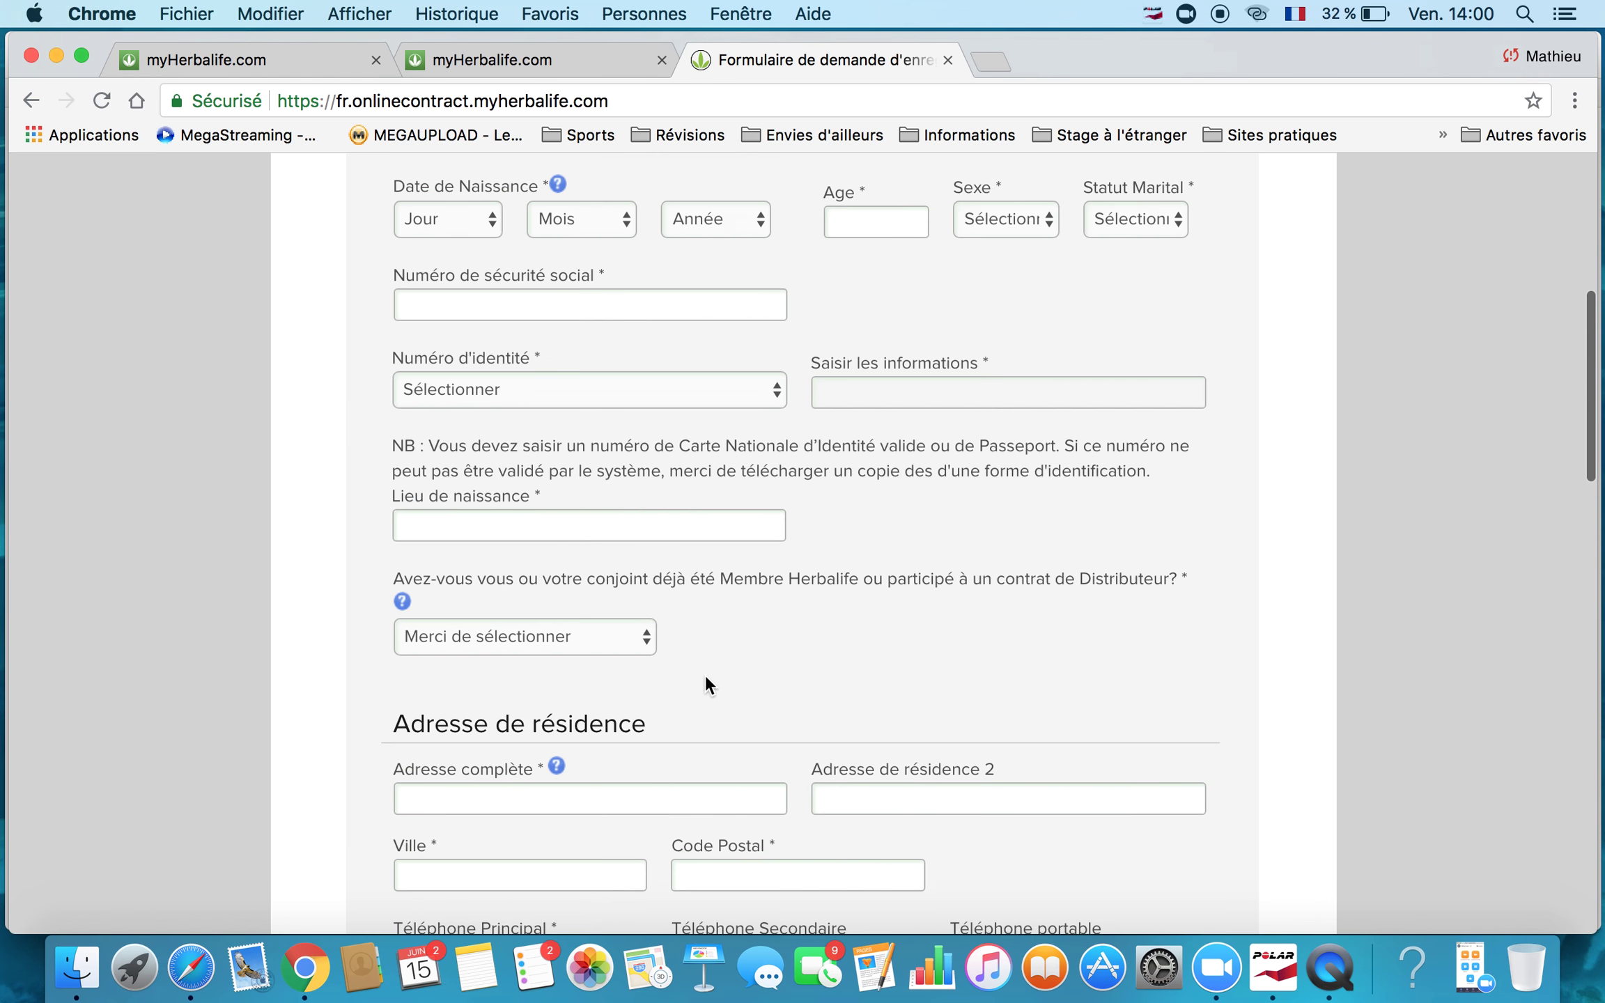
pyautogui.scroll(4, 705, 675)
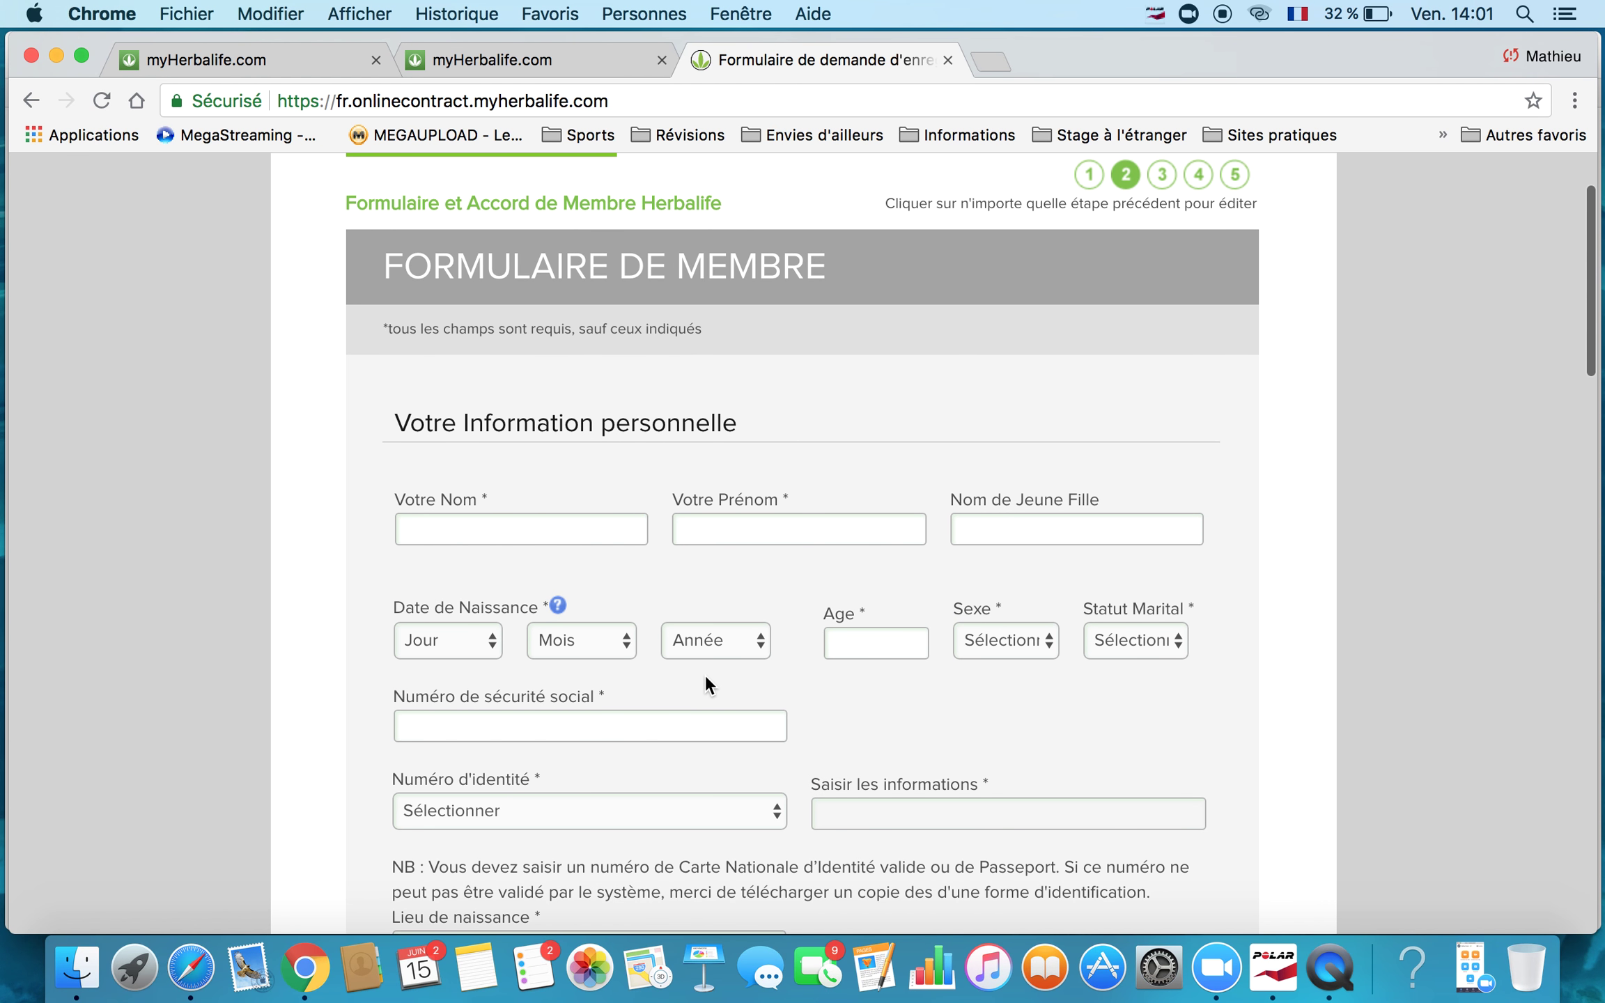
pyautogui.scroll(-10, 705, 674)
pyautogui.scroll(-15, 705, 675)
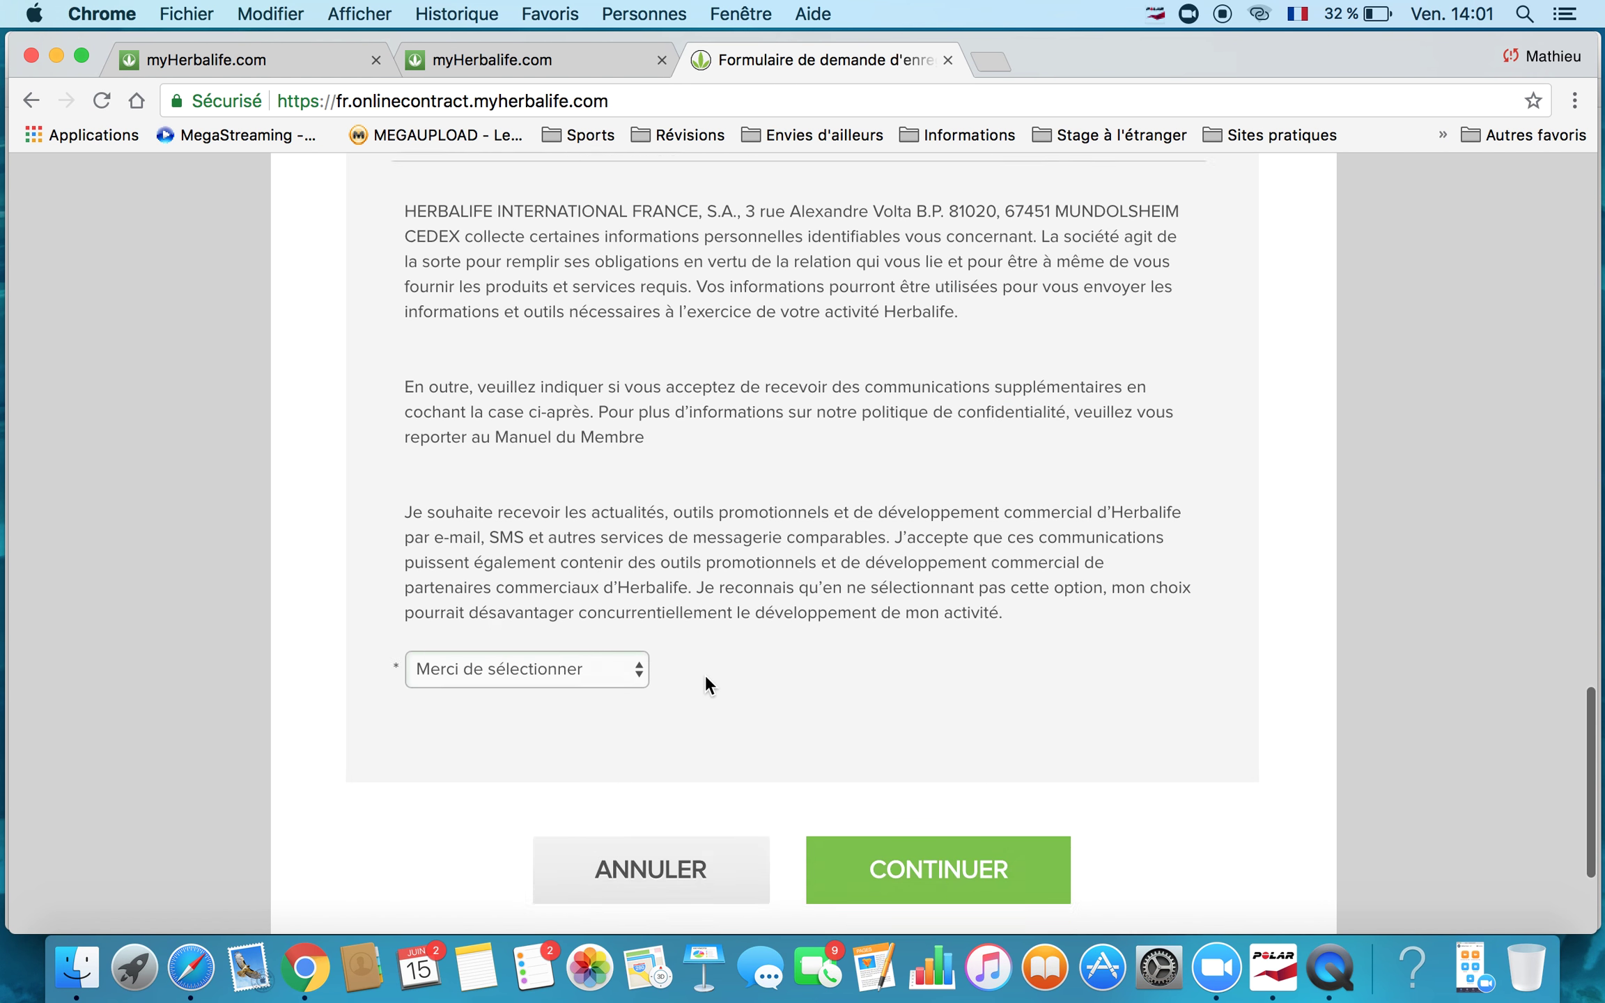
pyautogui.scroll(3, 705, 674)
pyautogui.scroll(7, 708, 686)
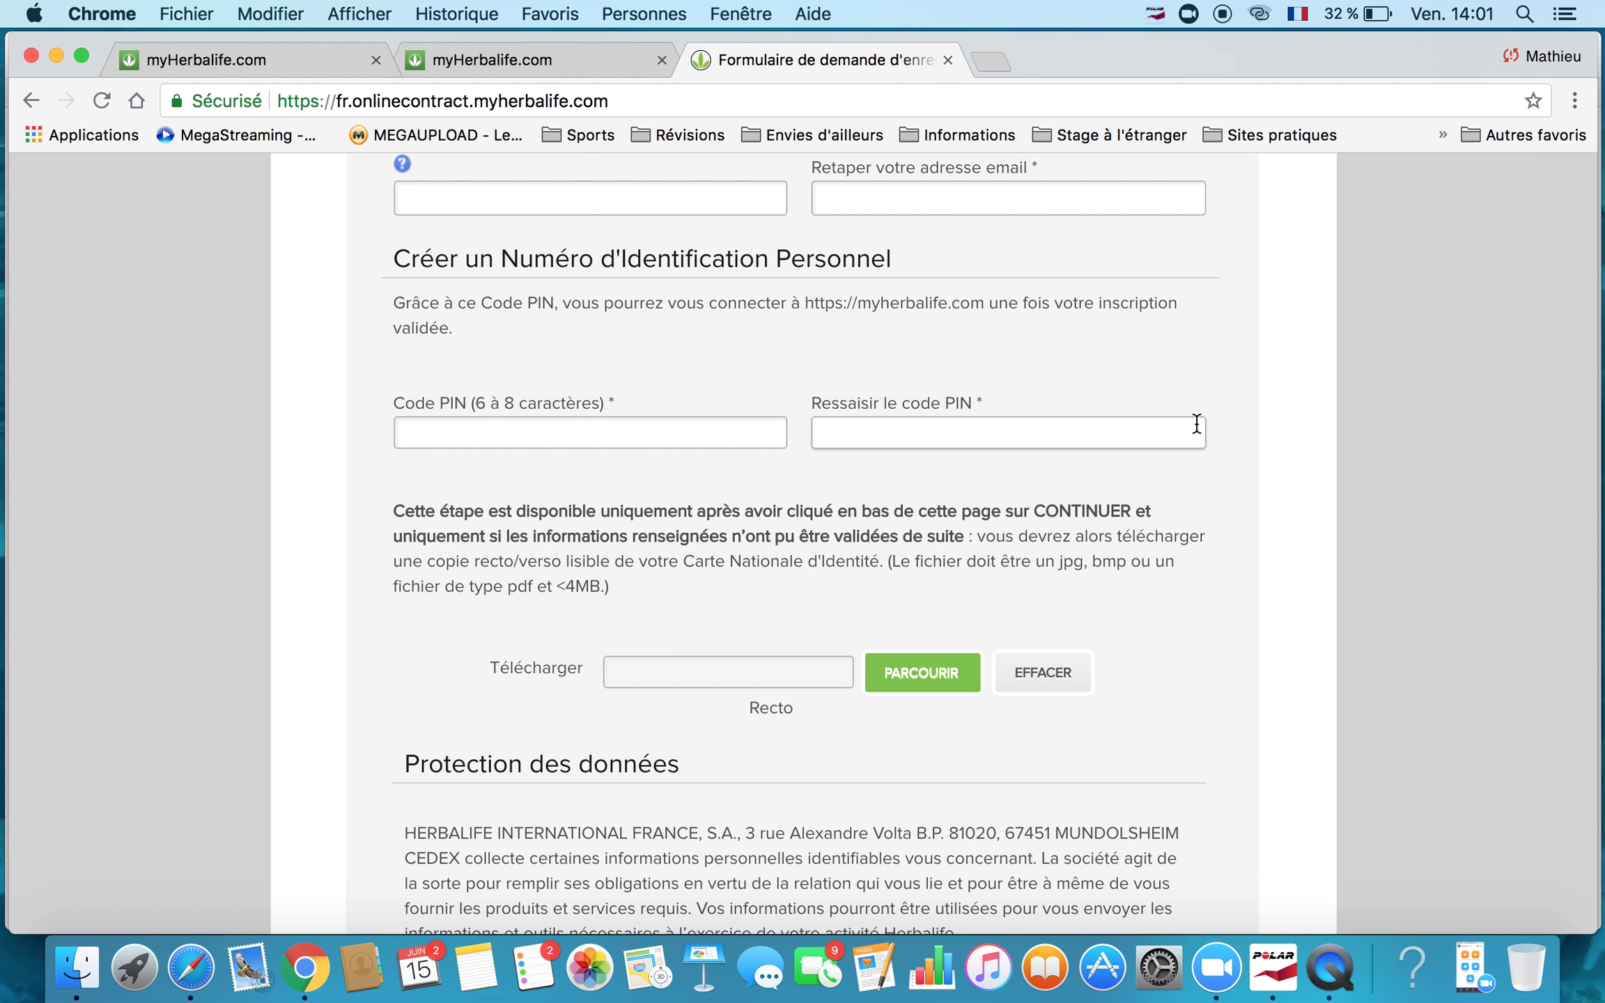
pyautogui.scroll(-2, 924, 561)
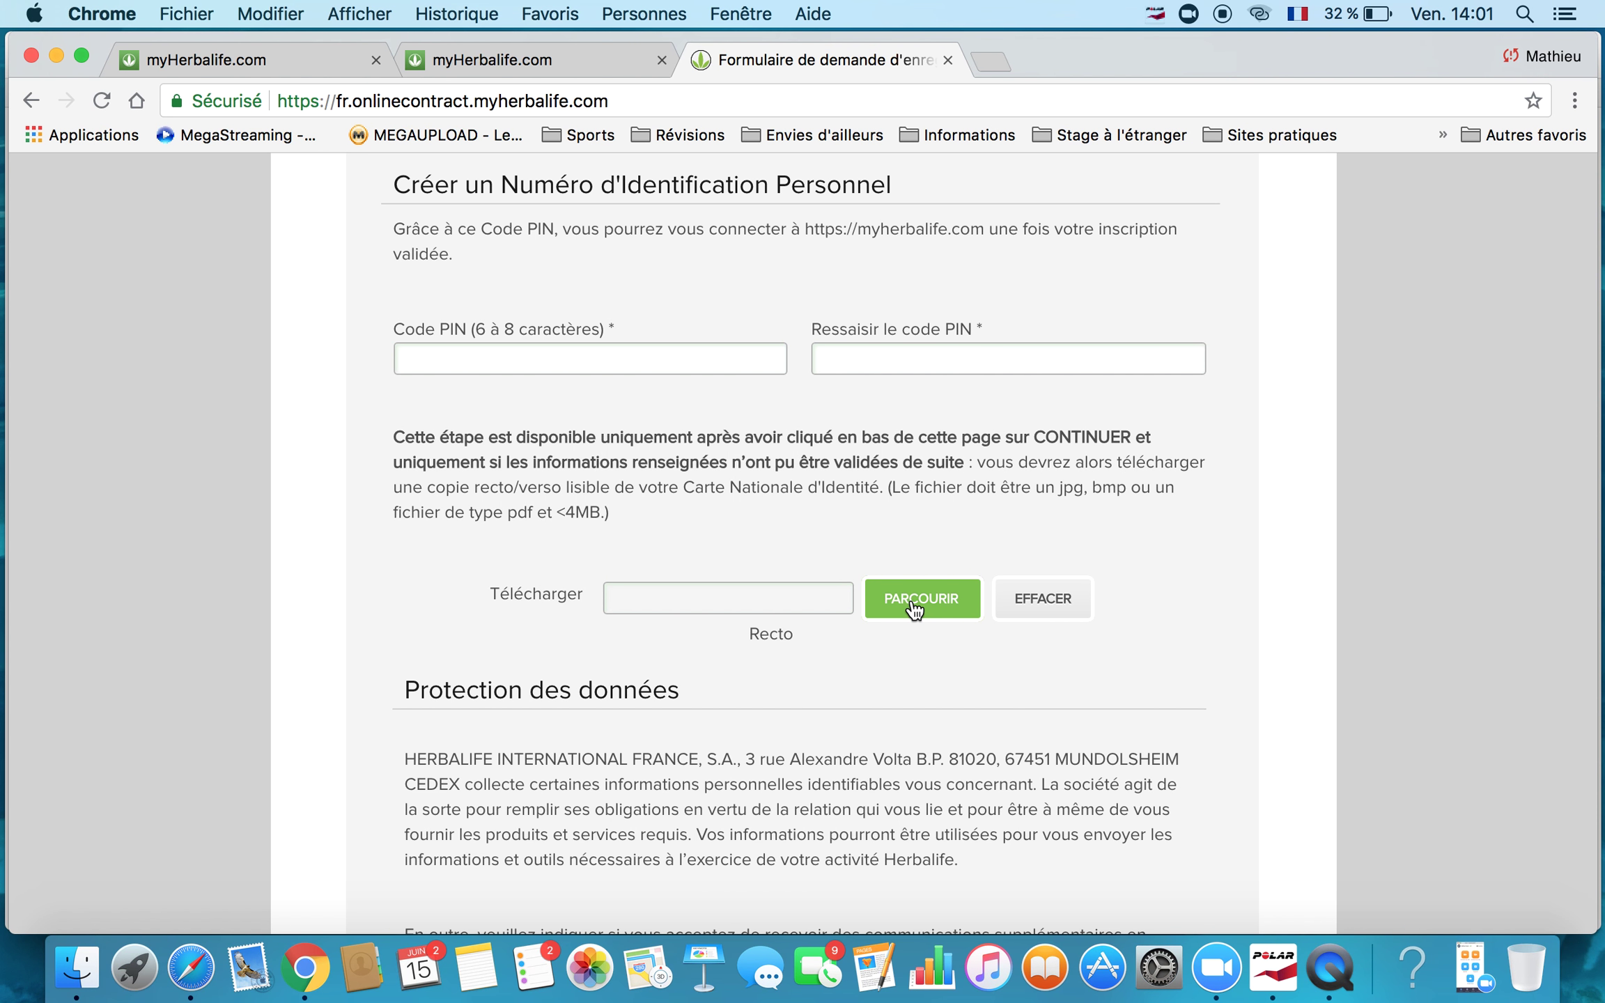
pyautogui.scroll(-10, 913, 608)
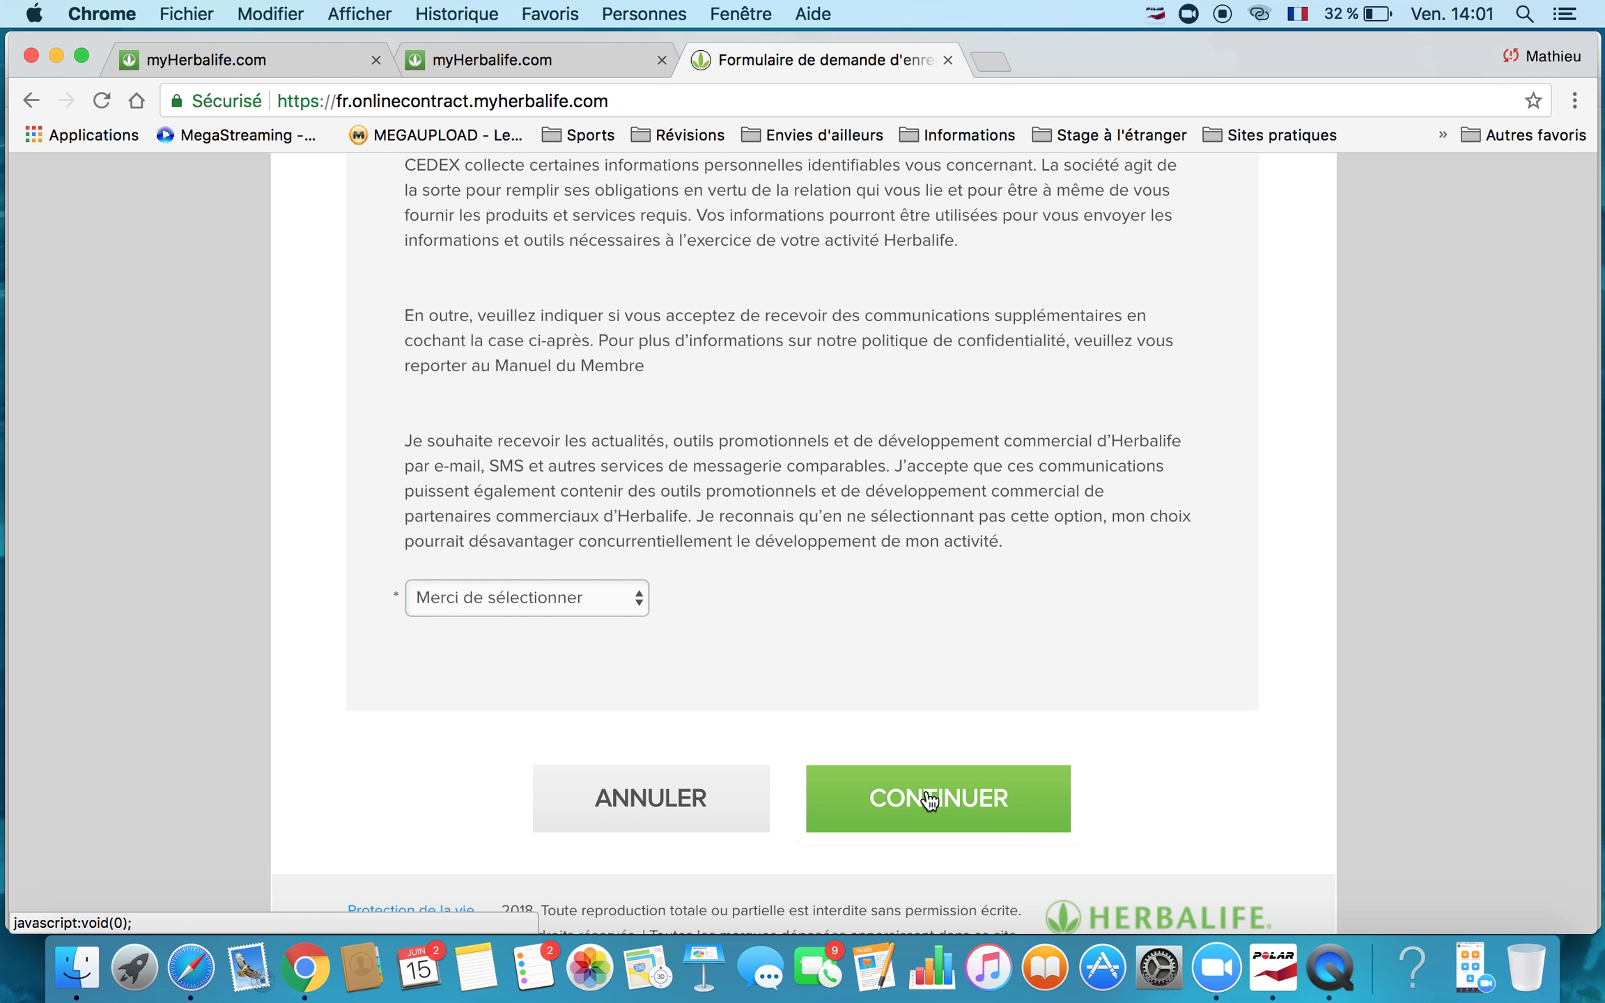
pyautogui.scroll(3, 1209, 764)
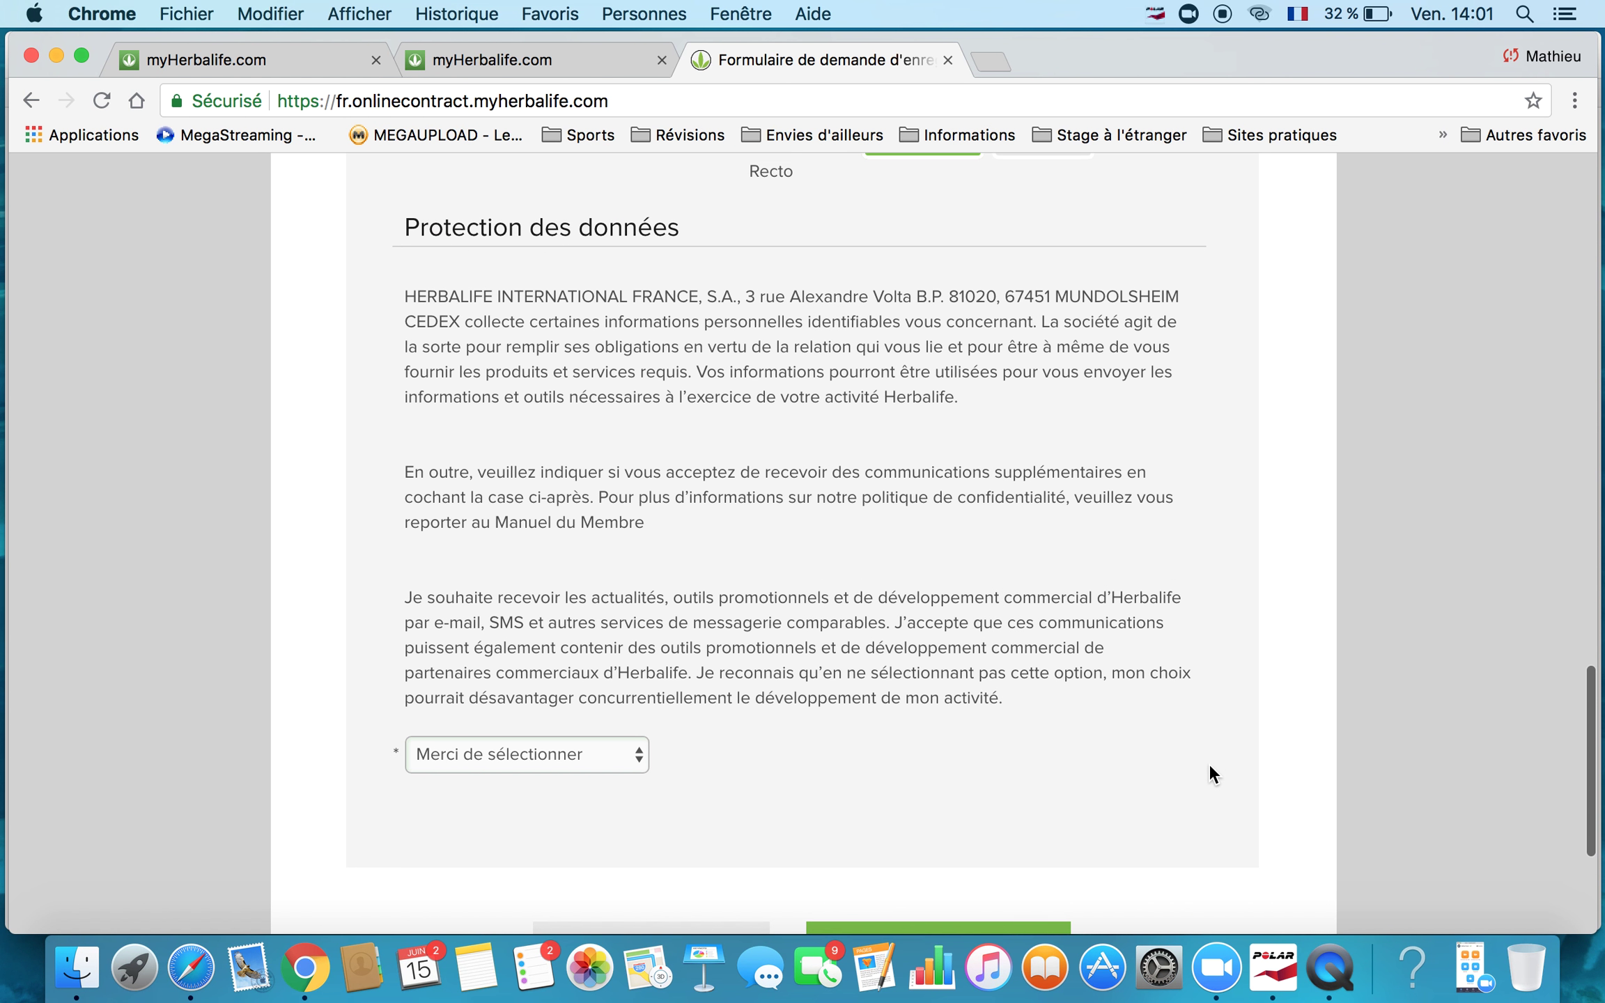
pyautogui.scroll(3, 1208, 763)
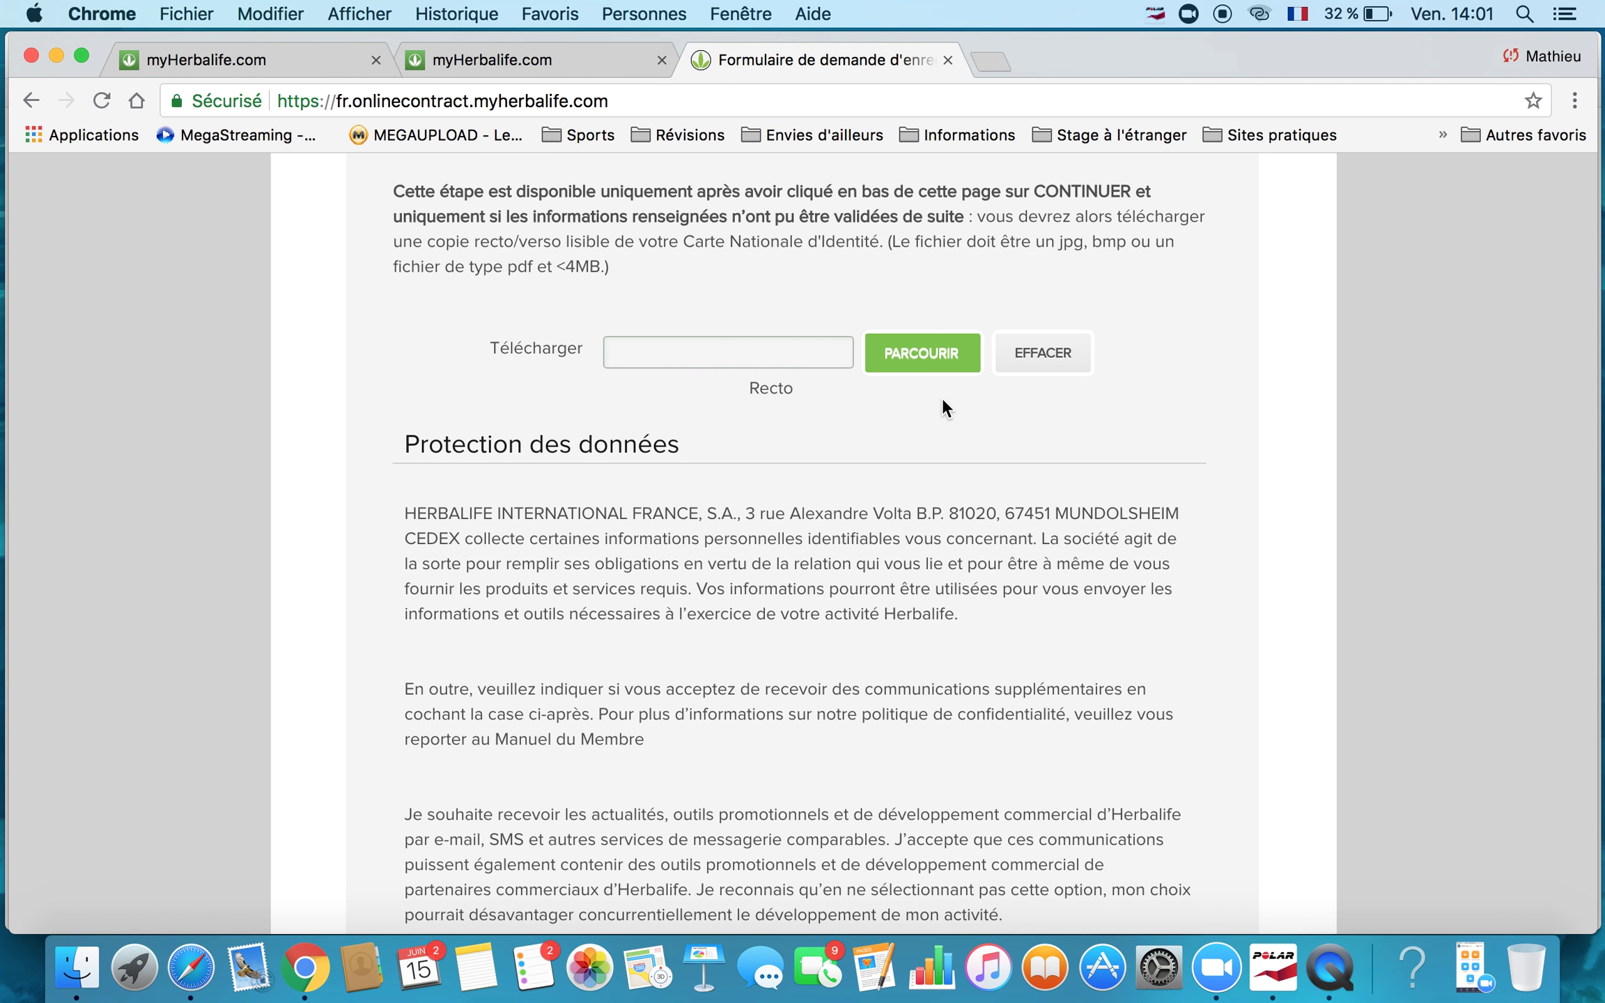
pyautogui.scroll(1, 1203, 567)
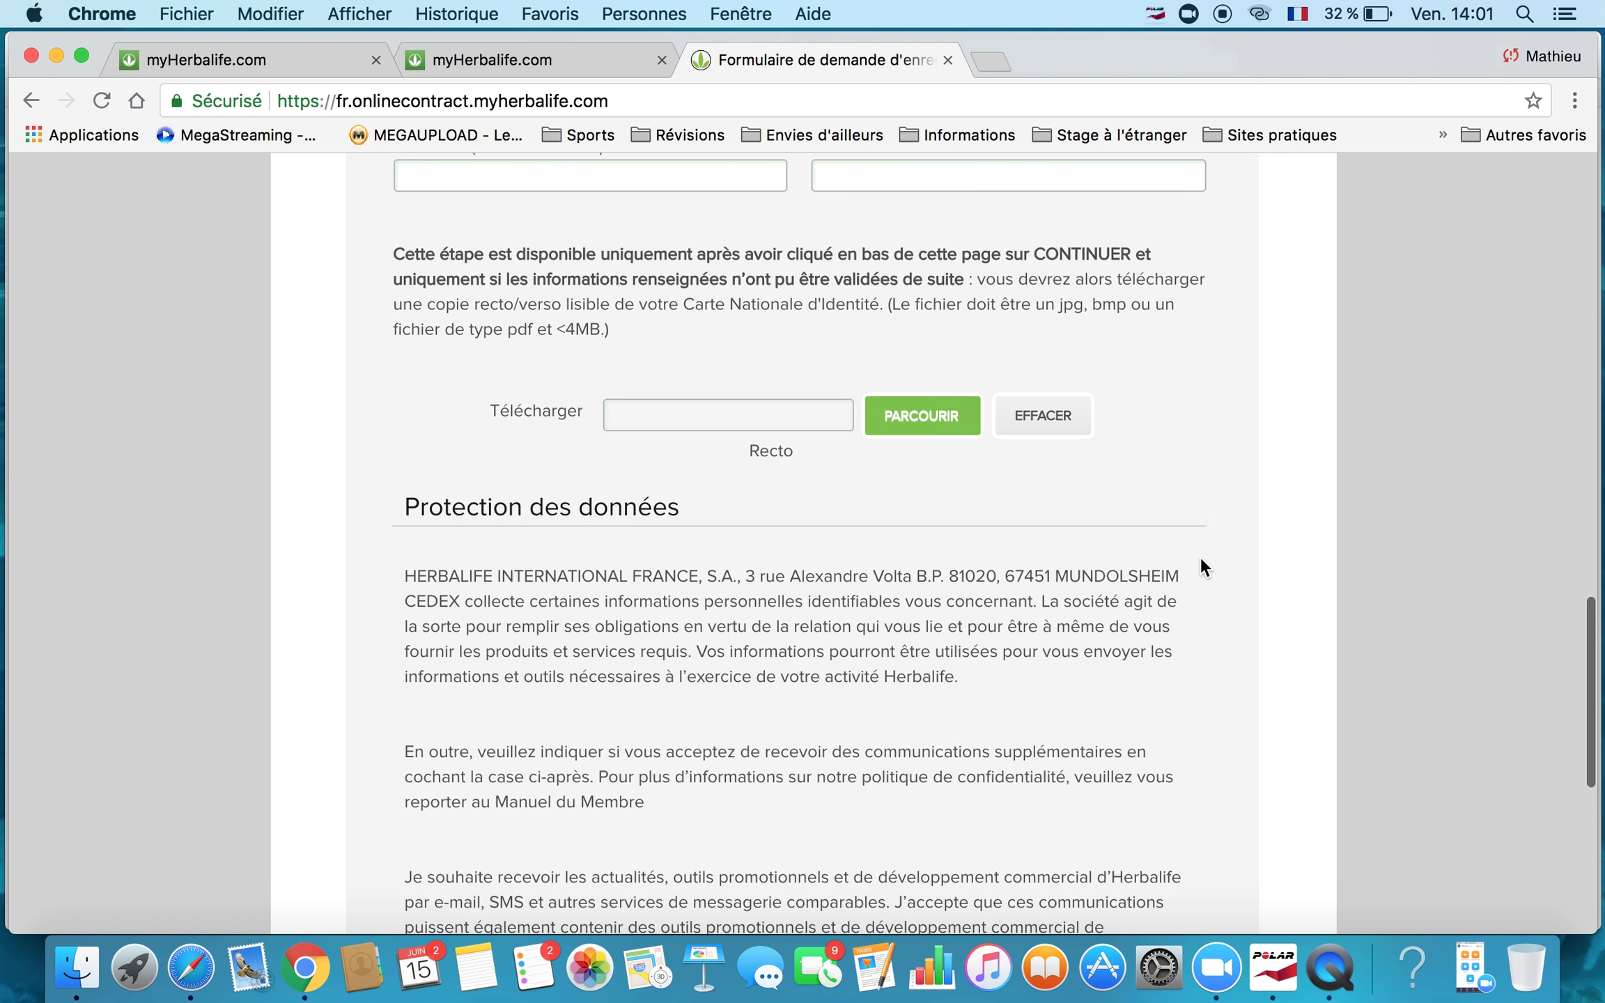
pyautogui.scroll(1, 1201, 560)
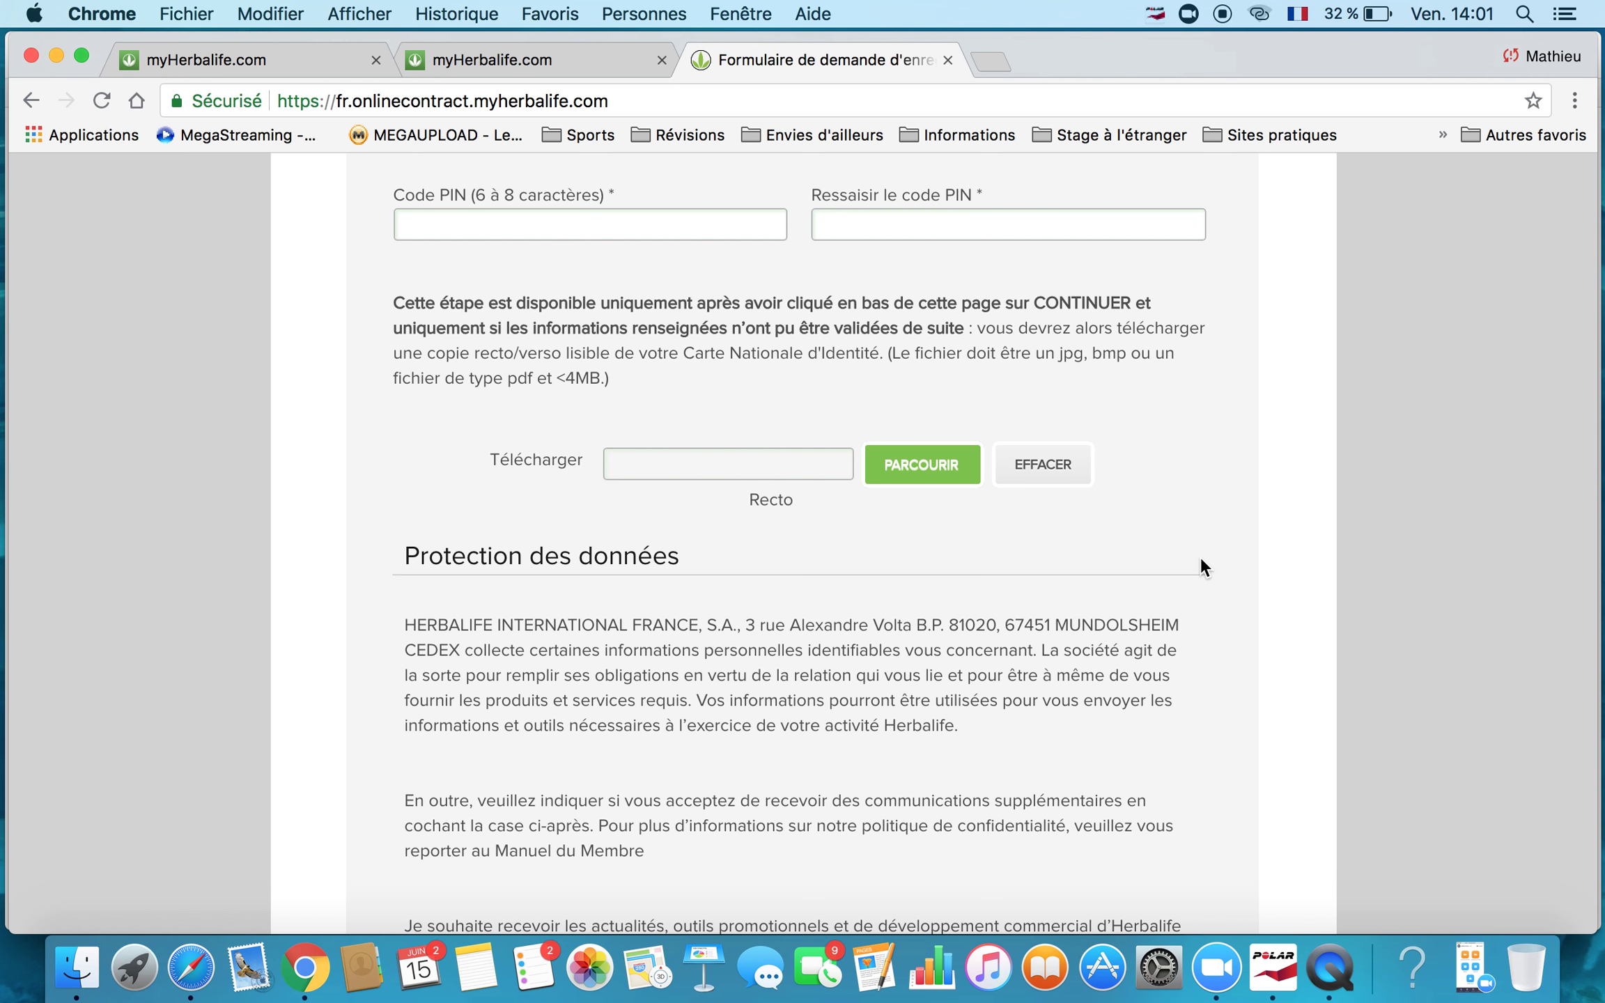
pyautogui.scroll(8, 913, 523)
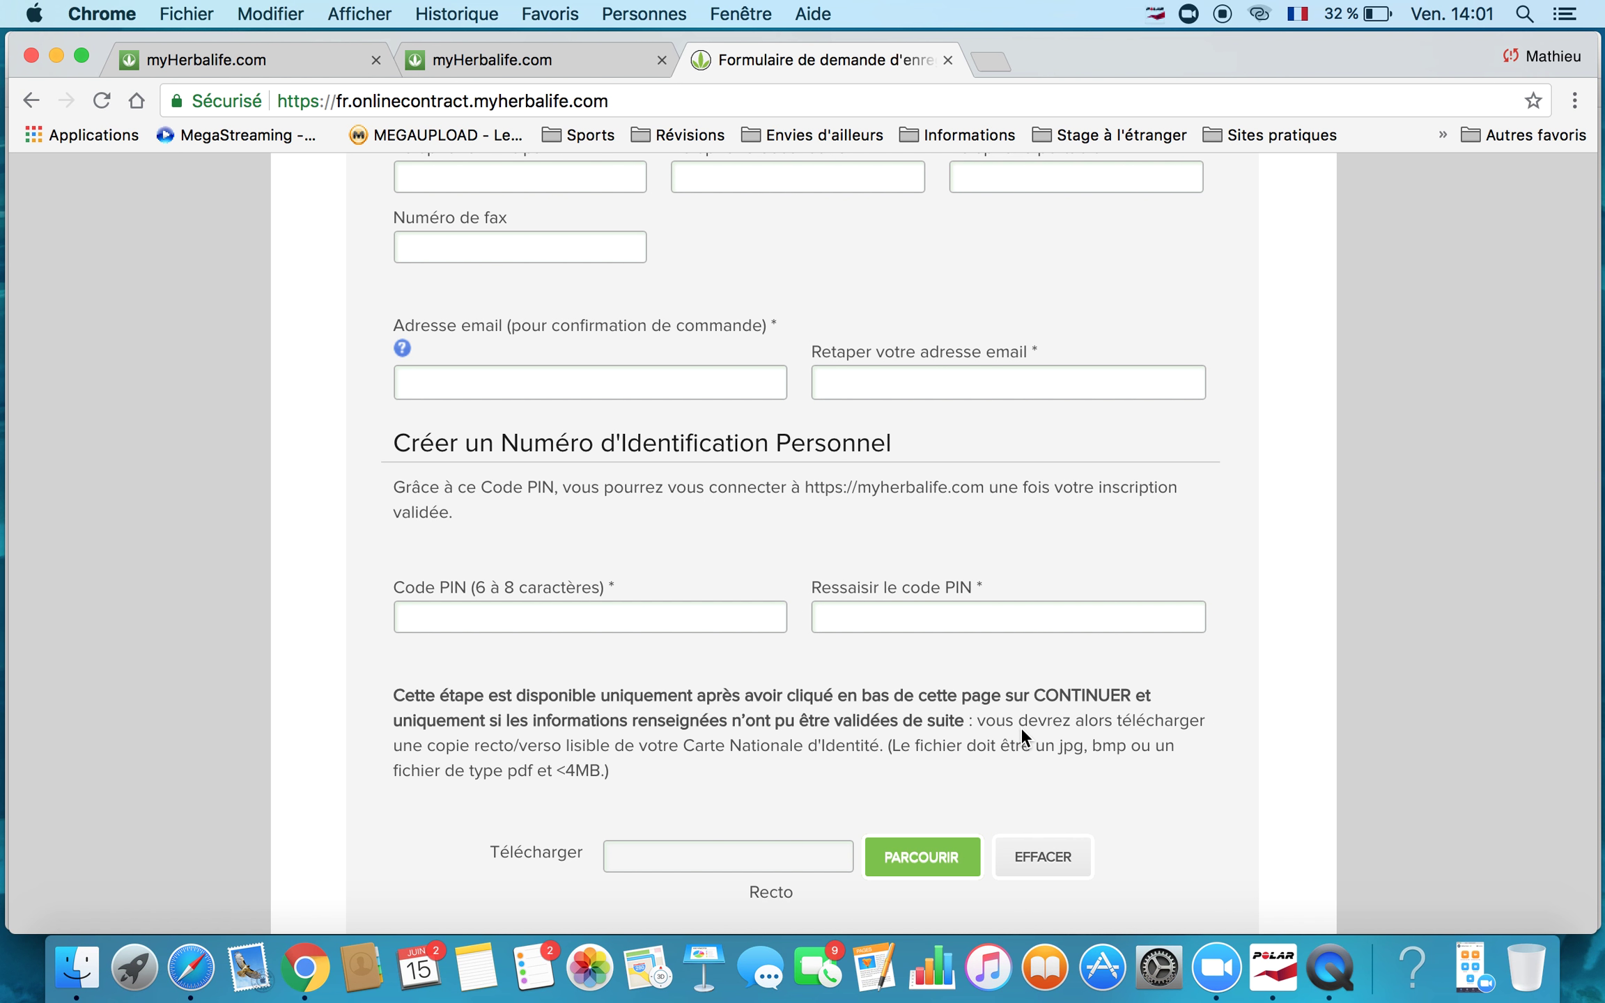
pyautogui.scroll(-15, 1020, 726)
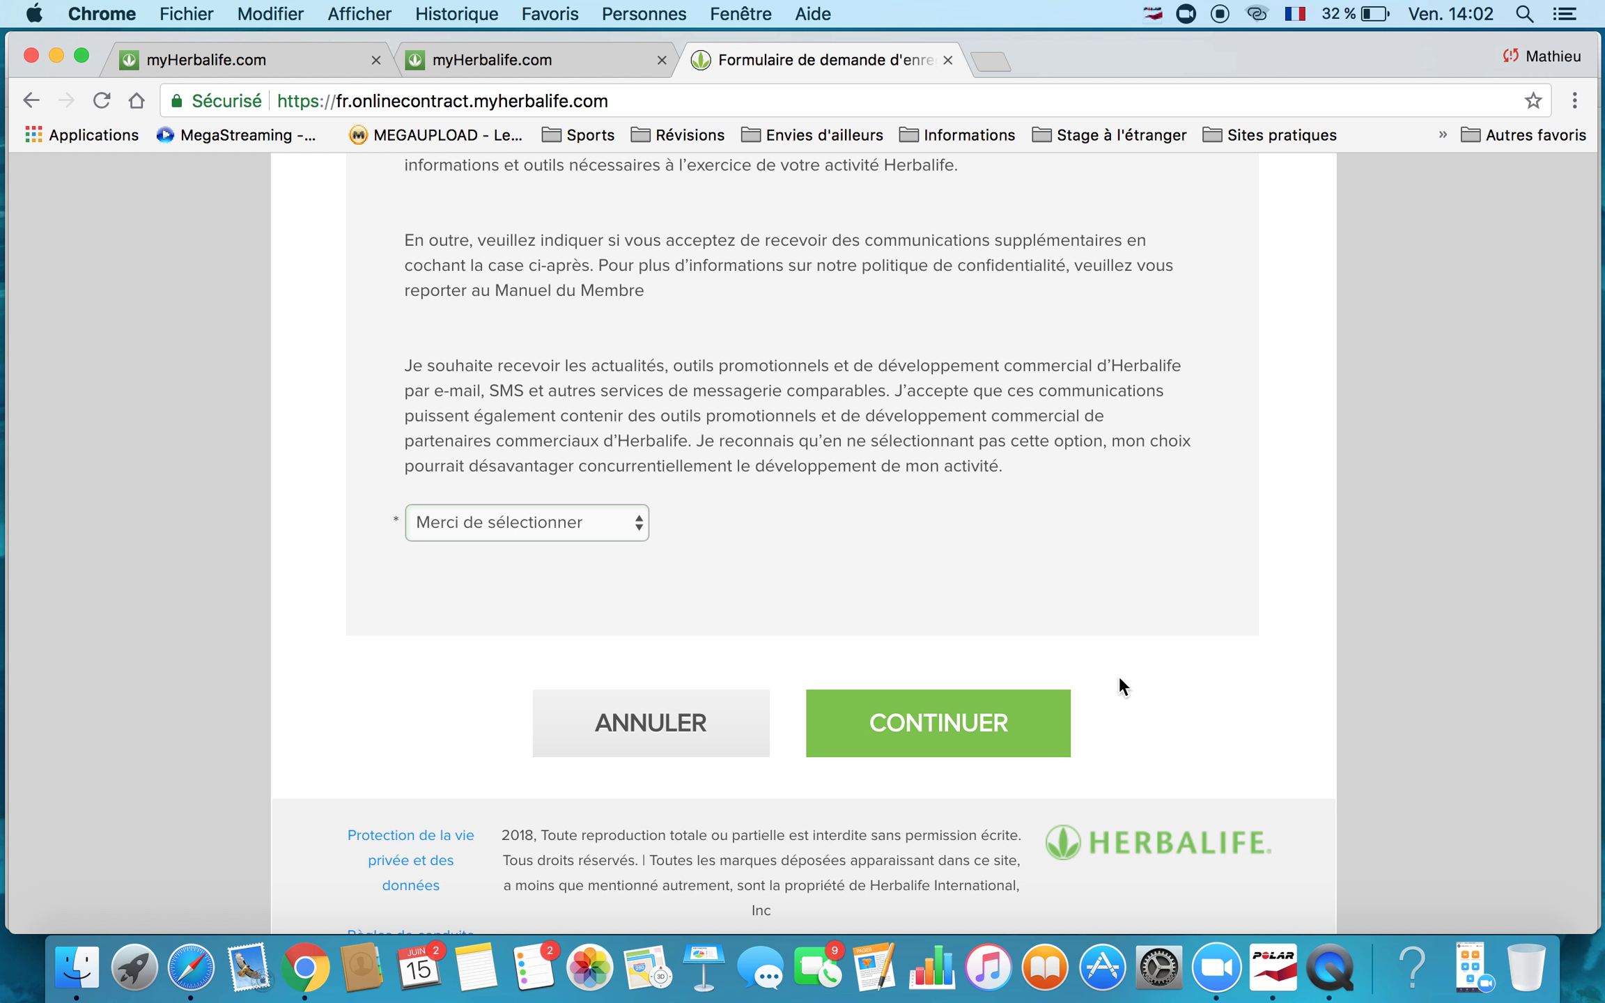
pyautogui.scroll(20, 1119, 676)
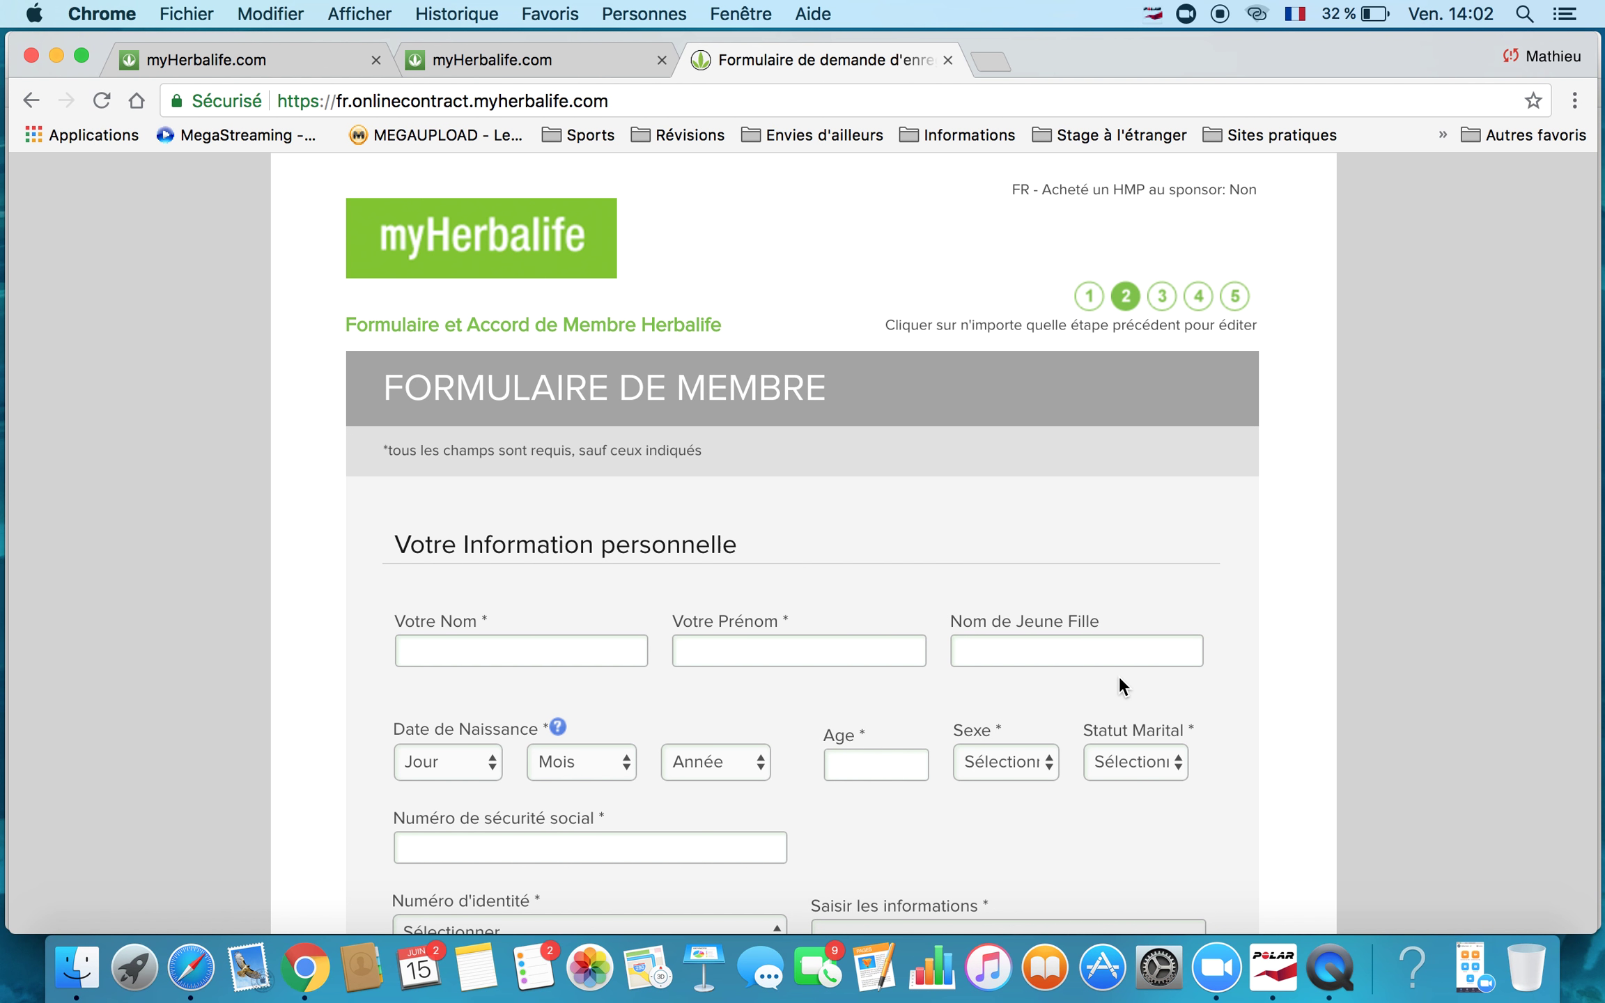
pyautogui.scroll(-1, 1120, 679)
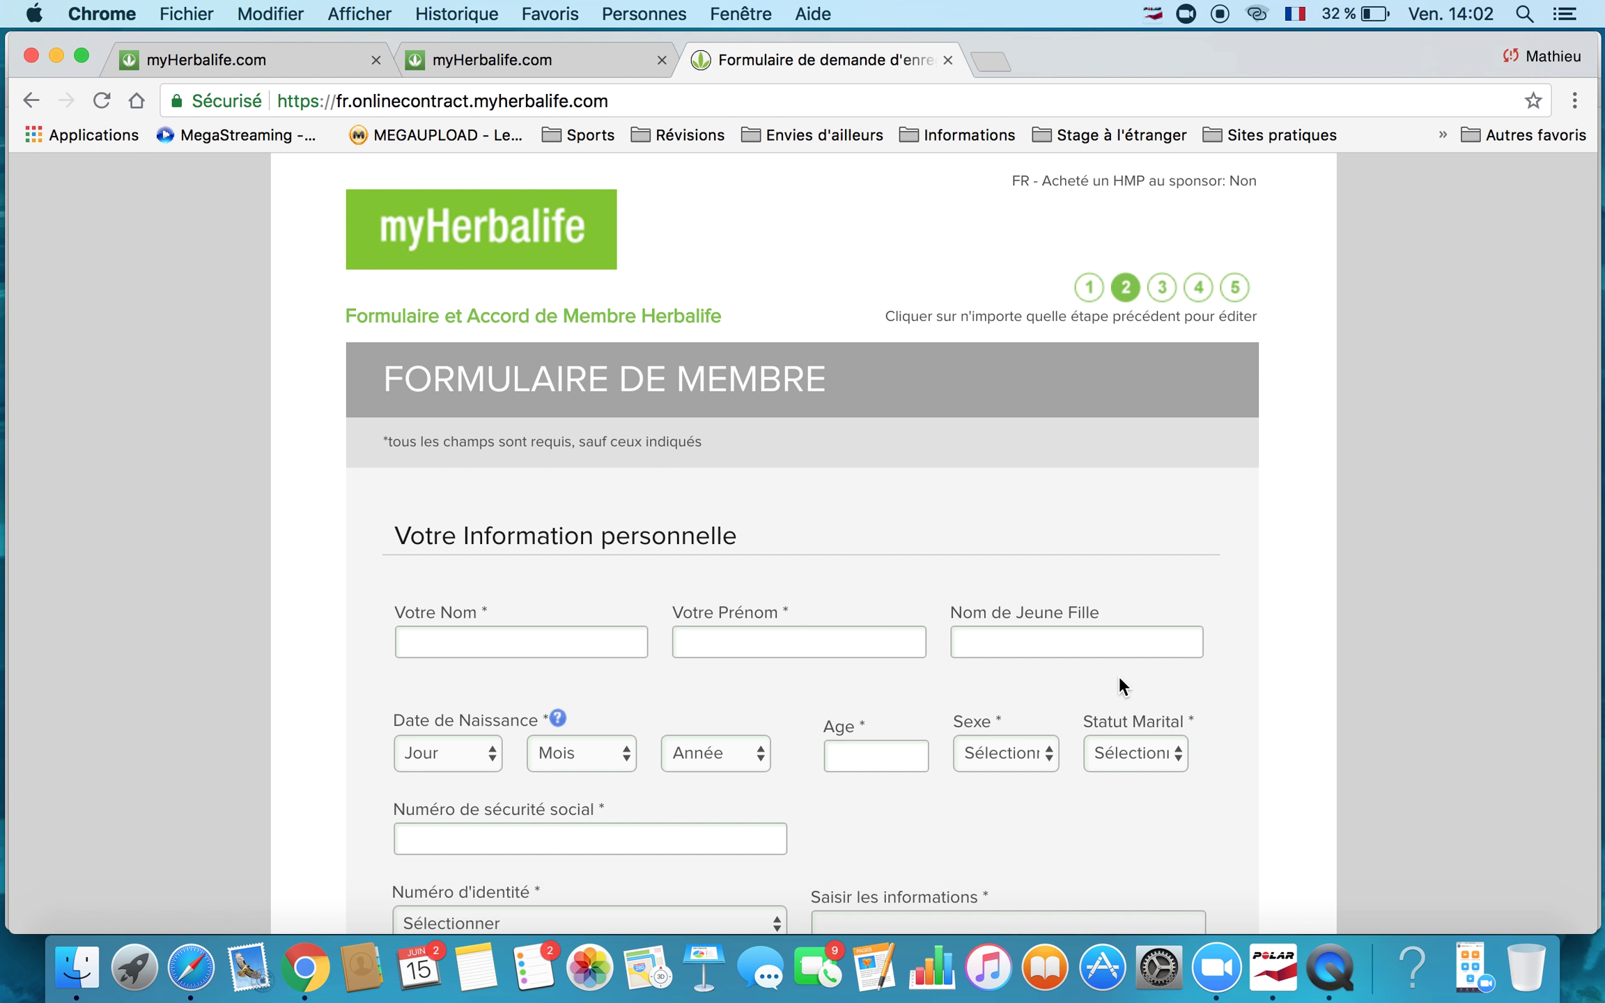
pyautogui.scroll(-4, 1119, 675)
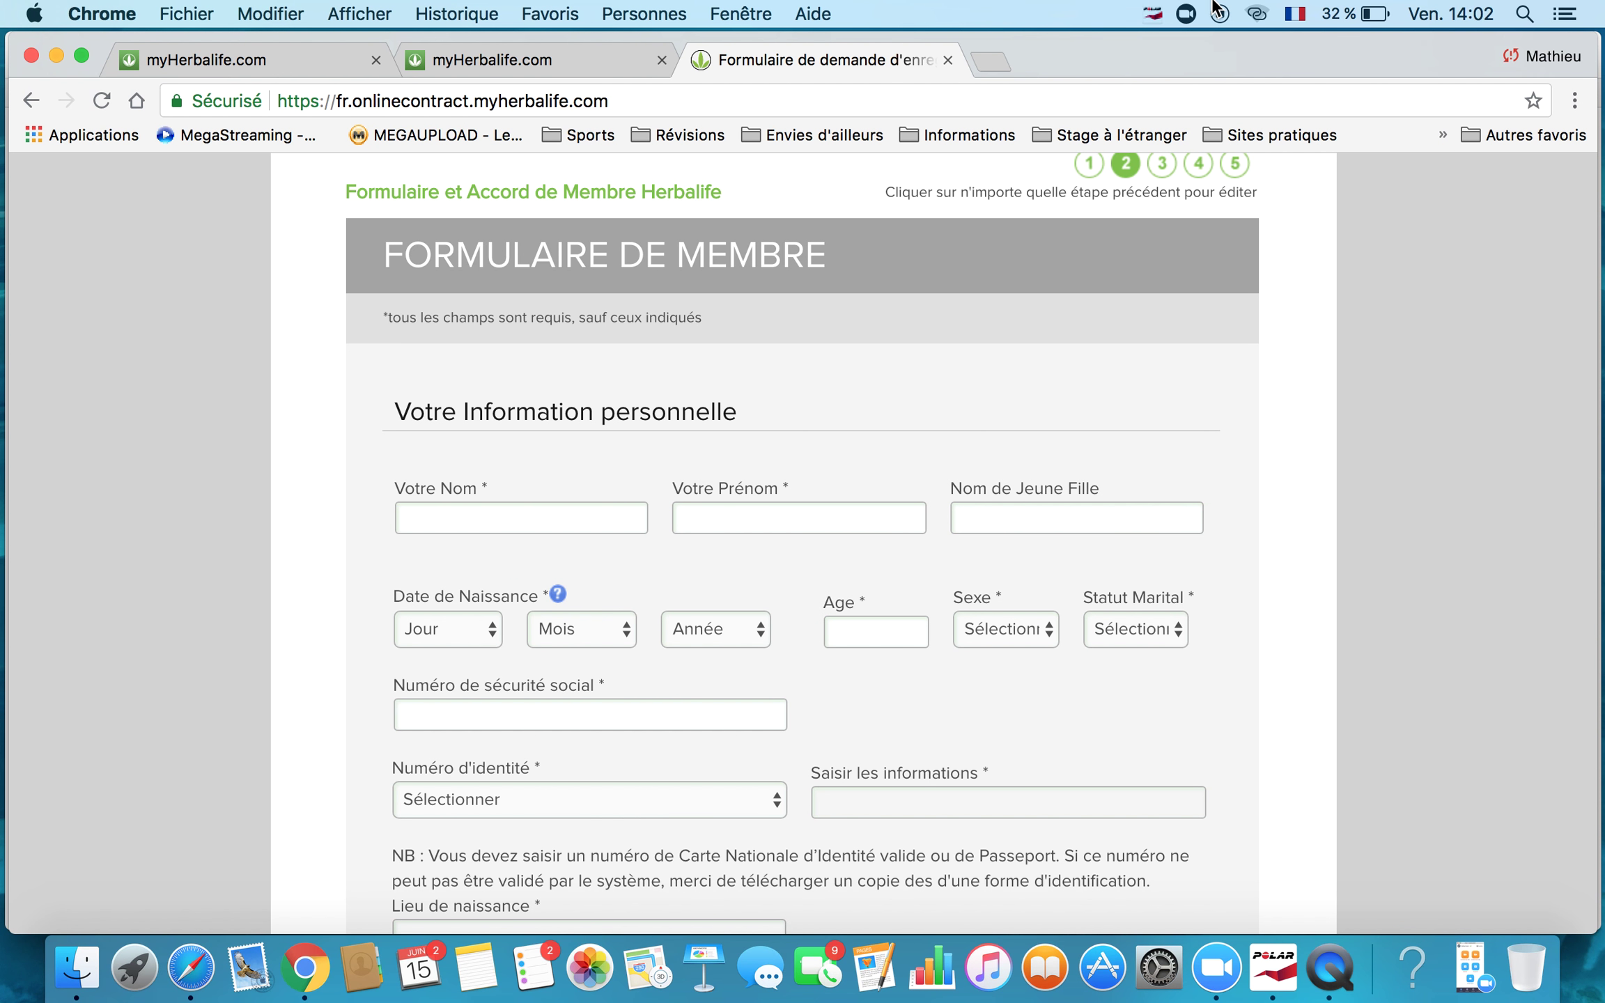